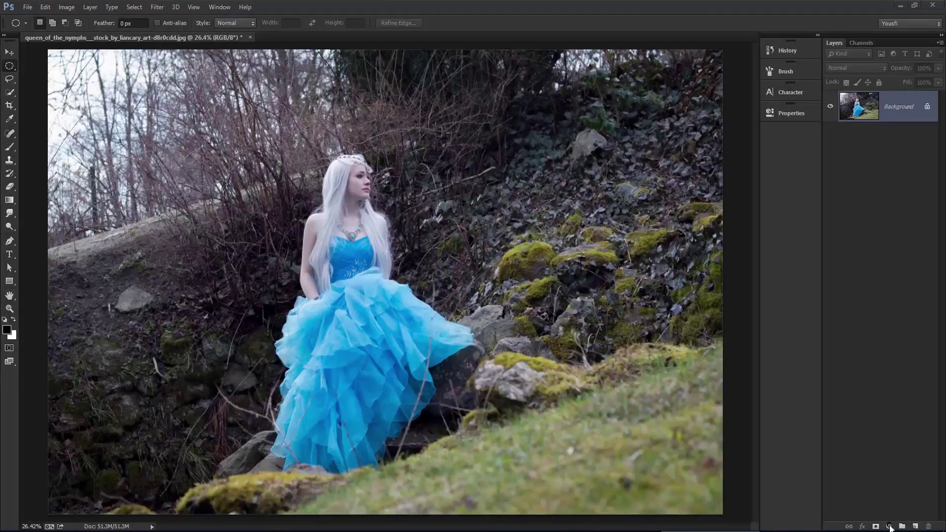
# - Add a Levels adjustment layer with output black raised to 52, then a Curves layer above it
pyautogui.click(889, 527)
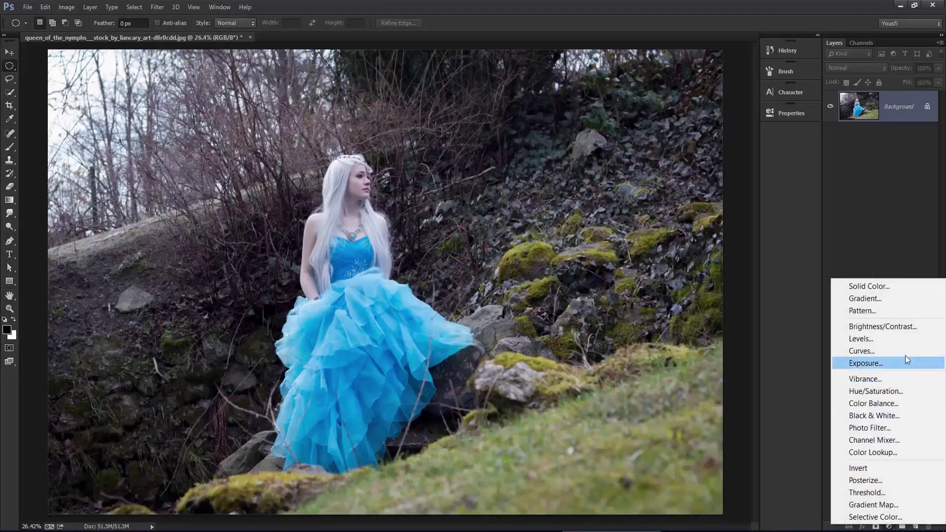
pyautogui.click(906, 339)
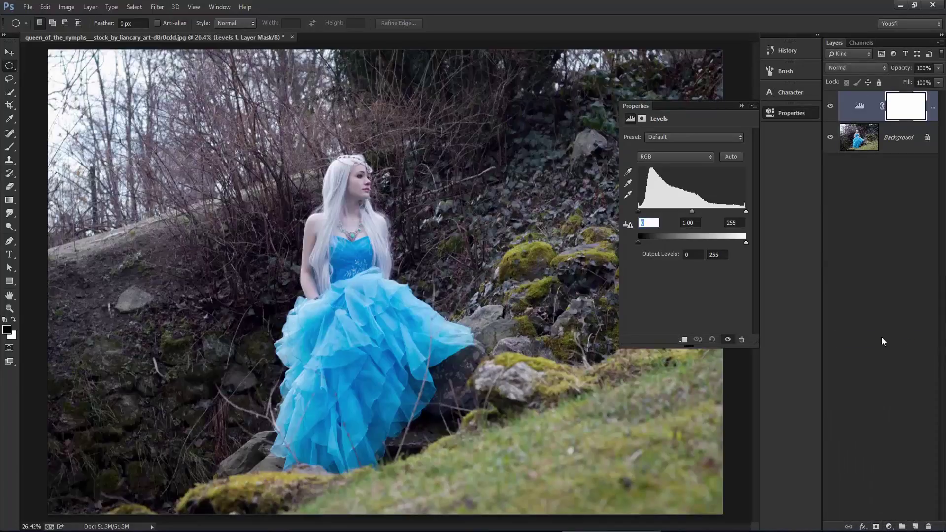
pyautogui.moveTo(640, 241); pyautogui.dragTo(657, 244)
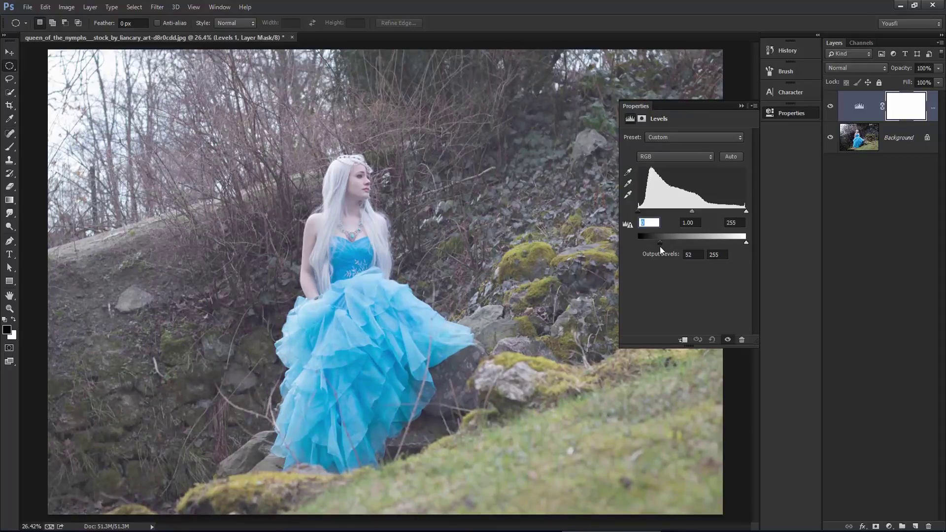
pyautogui.click(888, 526)
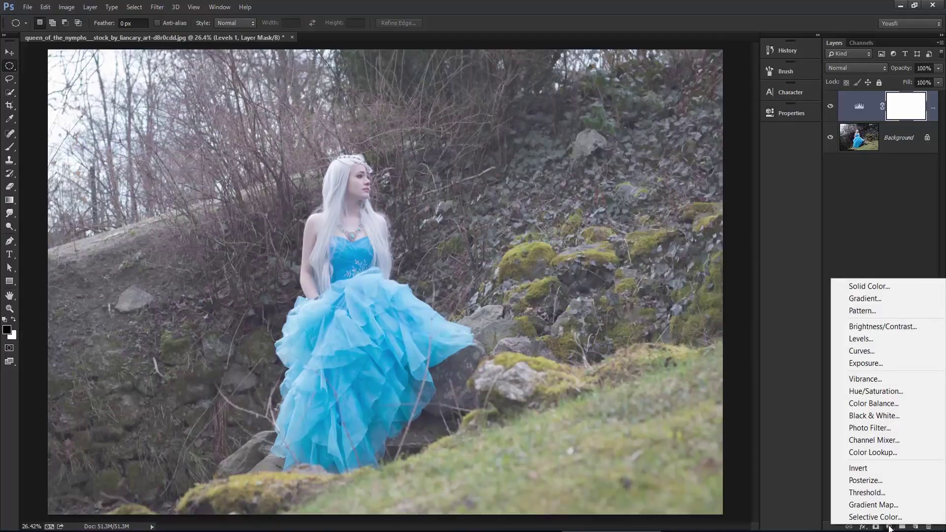
pyautogui.click(873, 353)
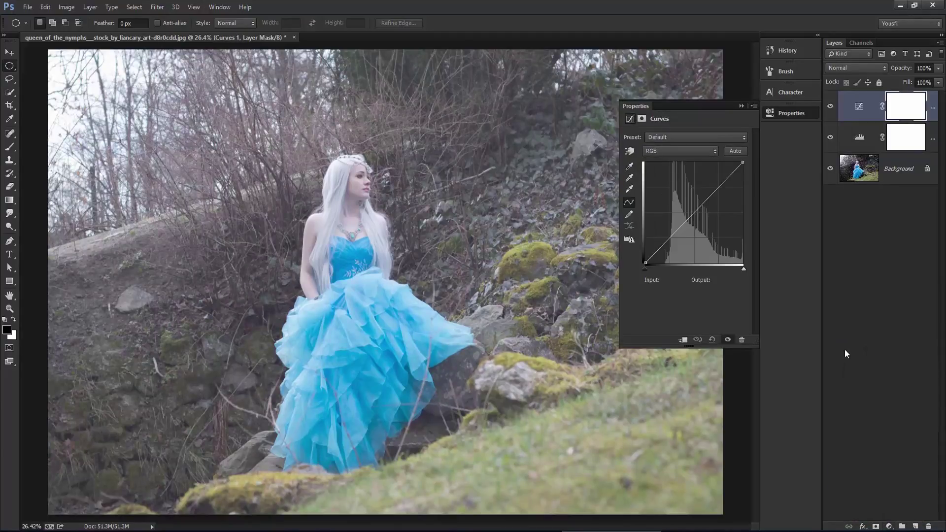
# - On the Blue channel curve, lift black to output 32 and add a point at 156/157
pyautogui.click(661, 150)
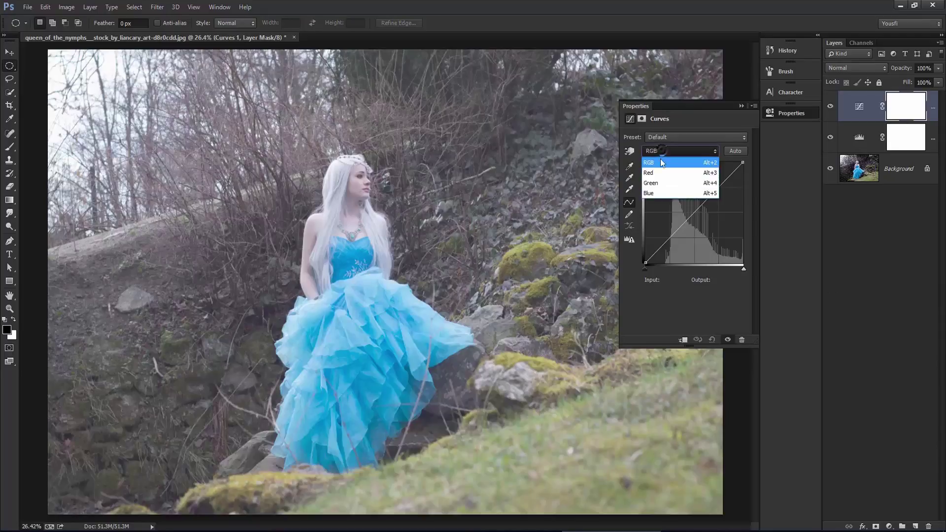
pyautogui.click(661, 192)
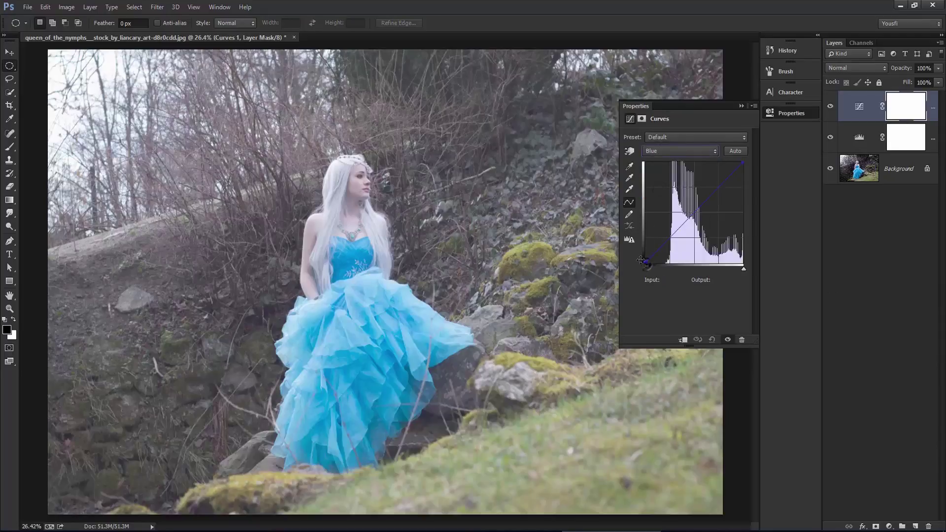
pyautogui.moveTo(646, 263); pyautogui.dragTo(644, 248)
pyautogui.moveTo(702, 198); pyautogui.dragTo(705, 200)
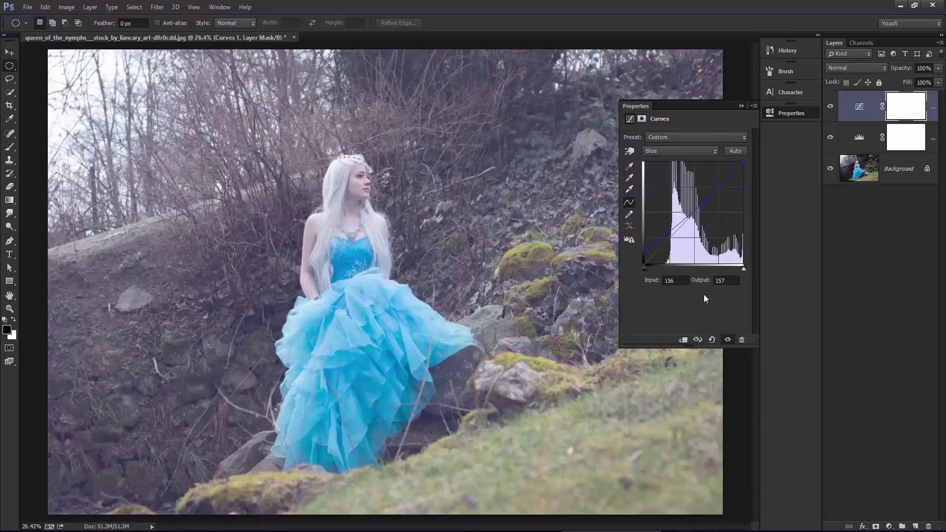
pyautogui.click(889, 526)
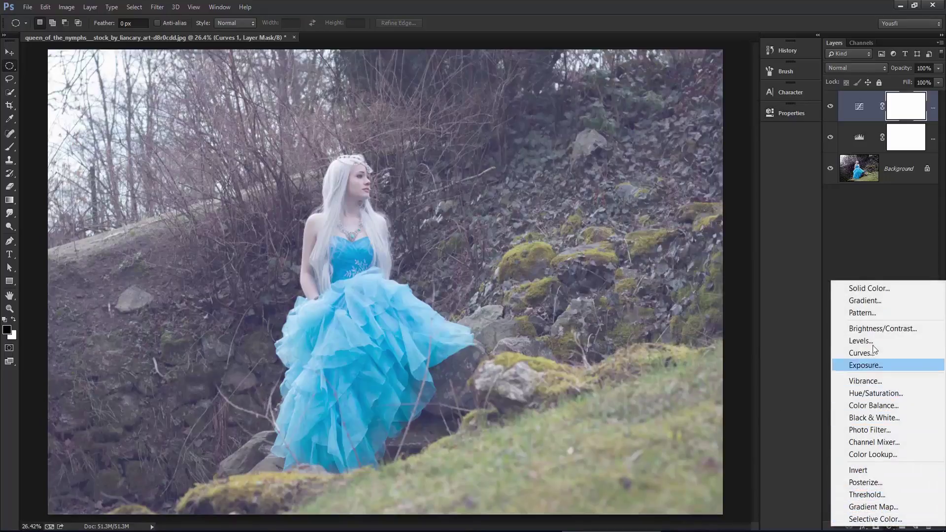
# - Add a Foreground to Background Gradient Fill layer with its left stop set to #fe37ba
pyautogui.click(865, 301)
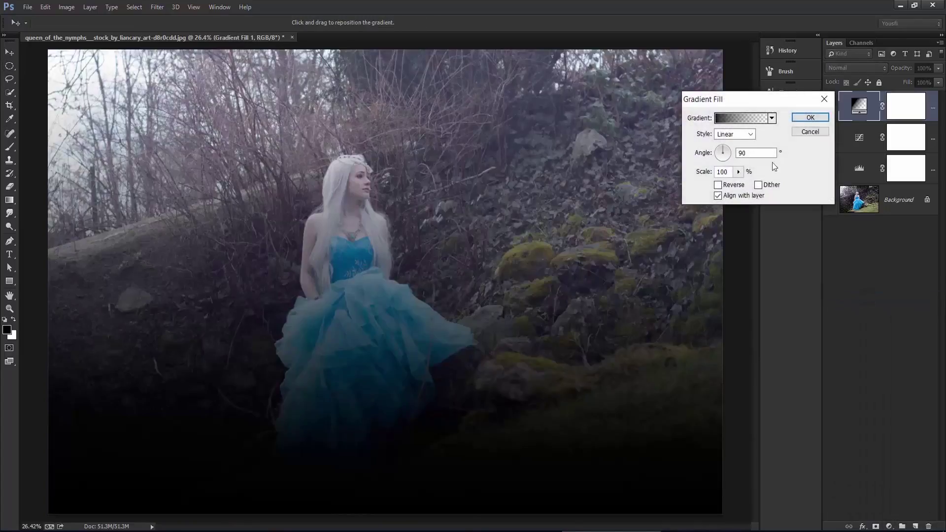
pyautogui.click(741, 117)
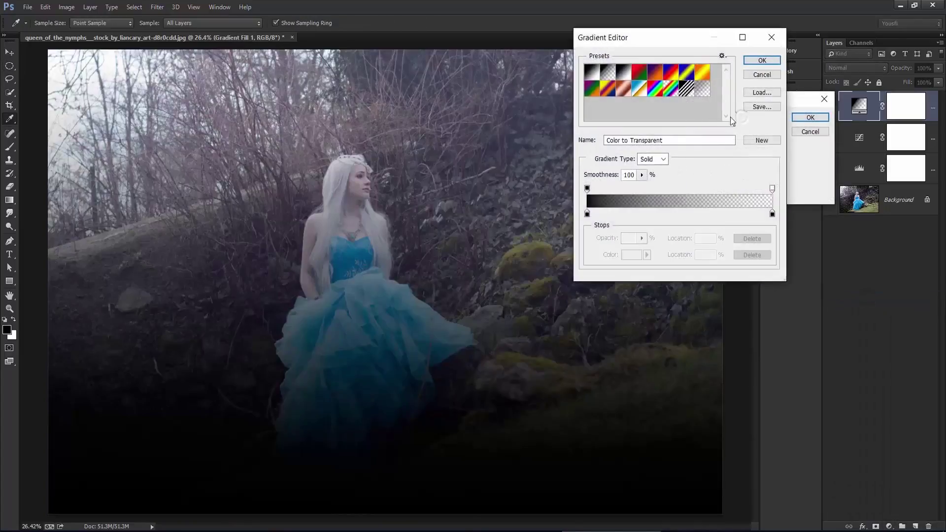
pyautogui.click(590, 72)
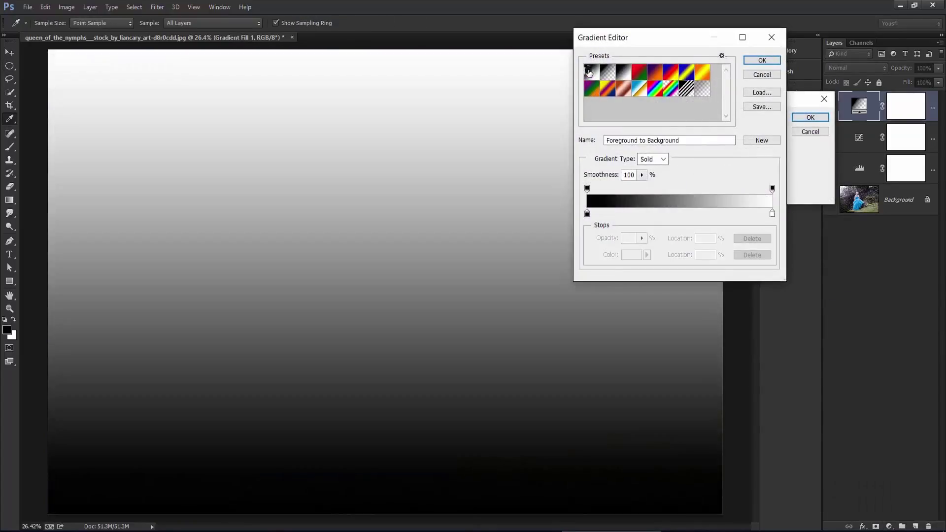
pyautogui.click(587, 214)
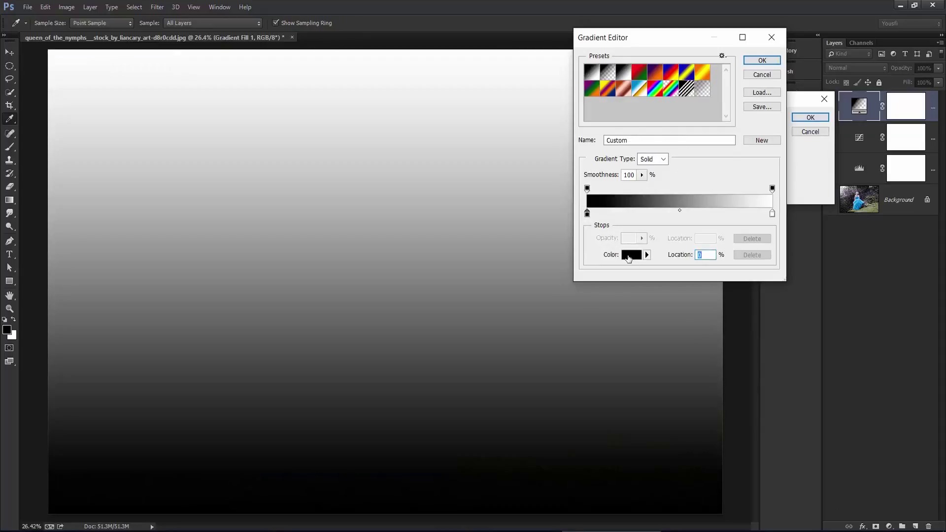
pyautogui.click(629, 256)
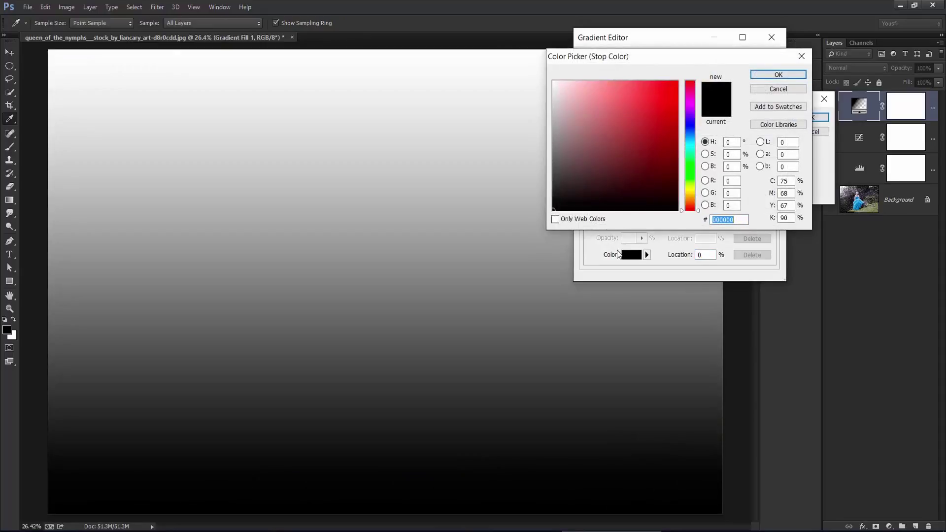
pyautogui.write('fe')
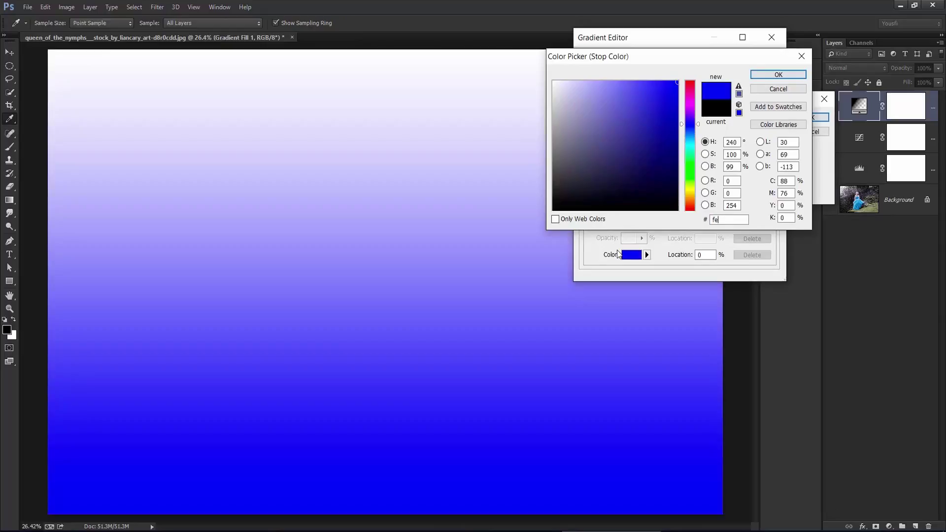
pyautogui.write('37')
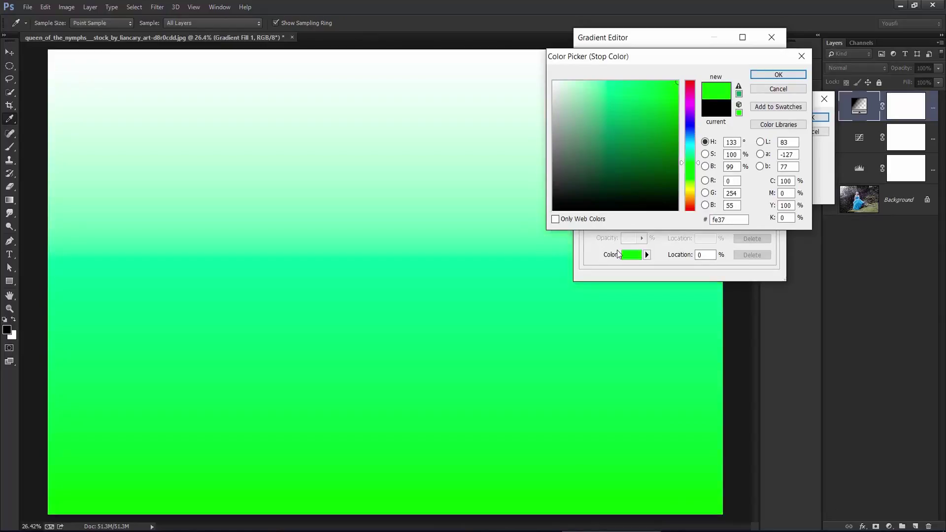
pyautogui.write('ba')
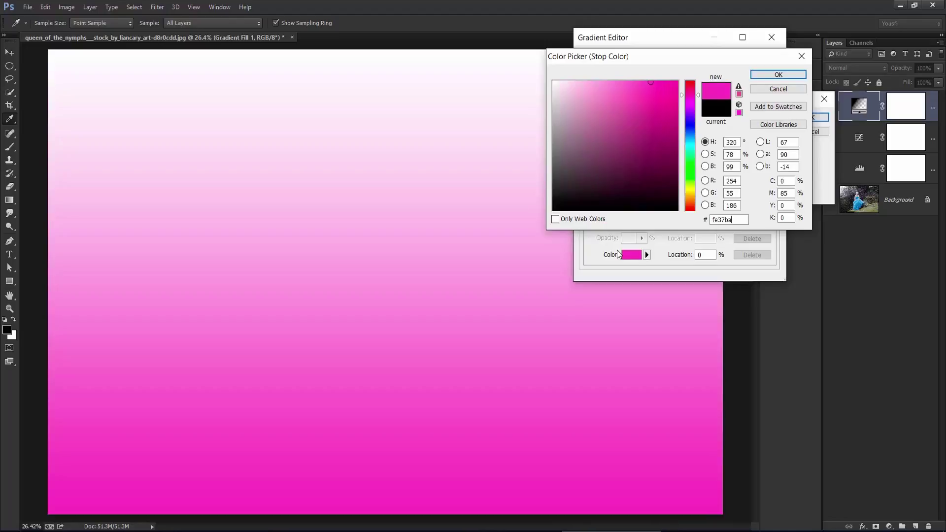
pyautogui.click(788, 75)
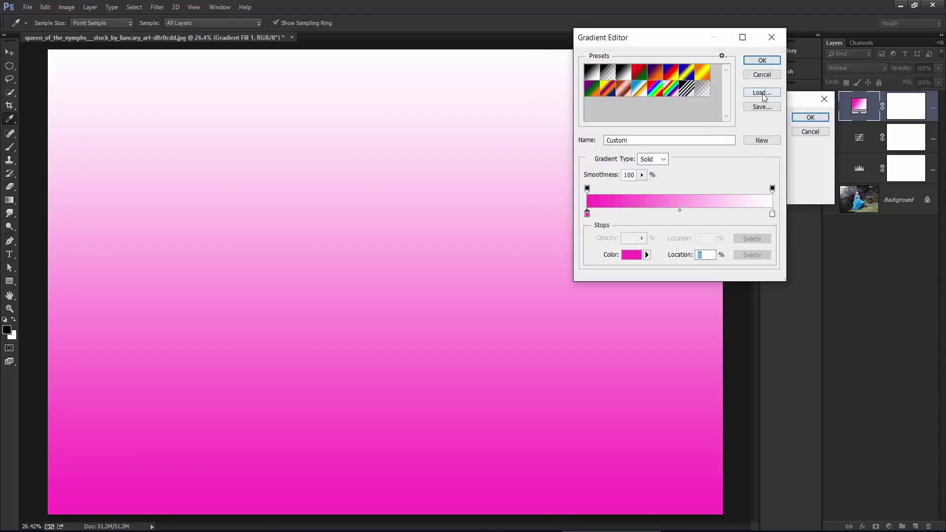
# - Set the gradient's right stop to black and accept the magenta-to-black gradient
pyautogui.click(771, 214)
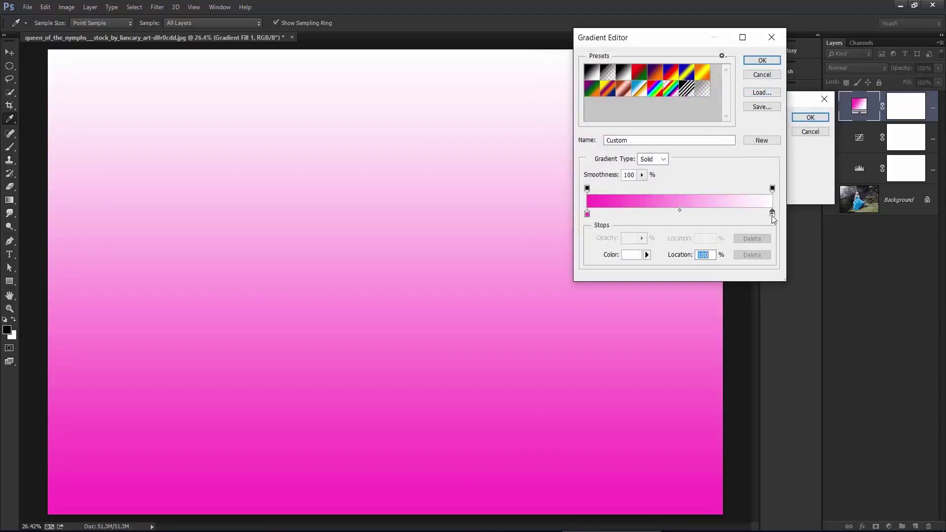
pyautogui.click(637, 260)
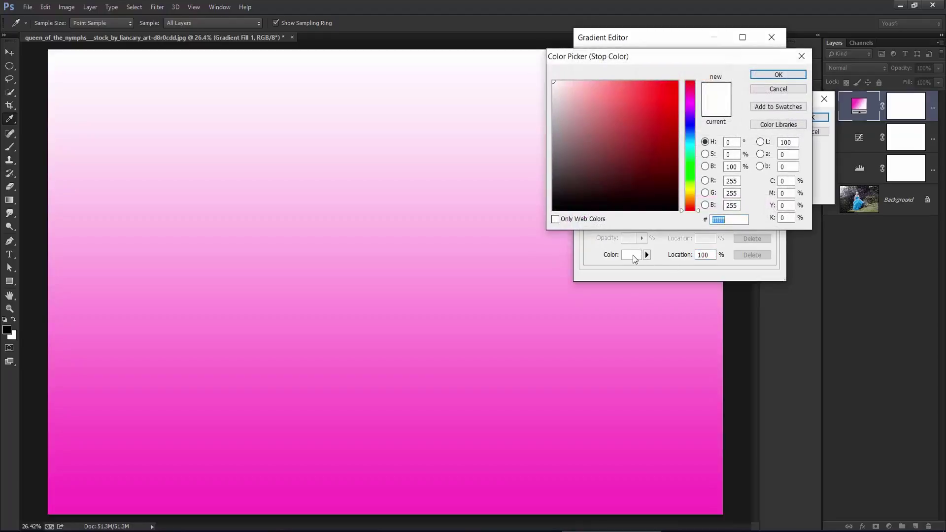
pyautogui.write('00000')
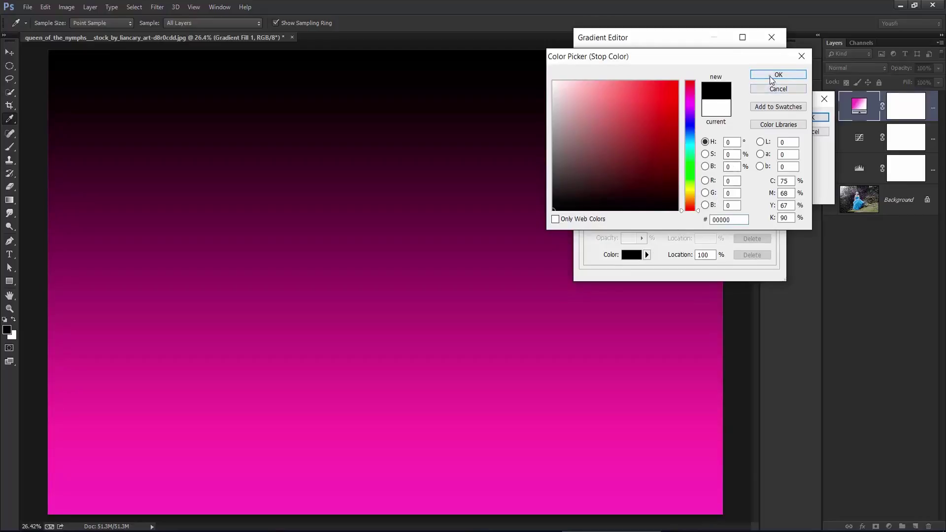
pyautogui.click(797, 74)
pyautogui.click(768, 61)
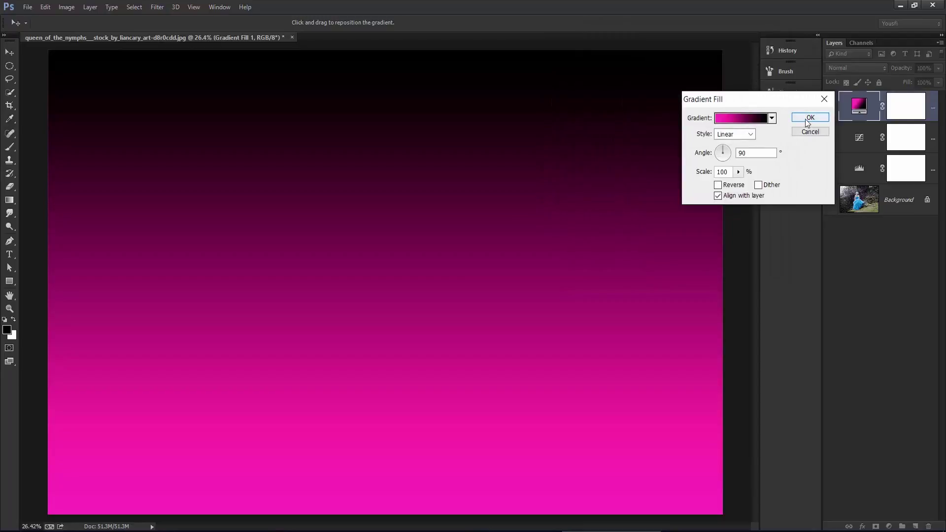
# - Set the gradient fill's scale to 110% and apply the fill
pyautogui.click(738, 172)
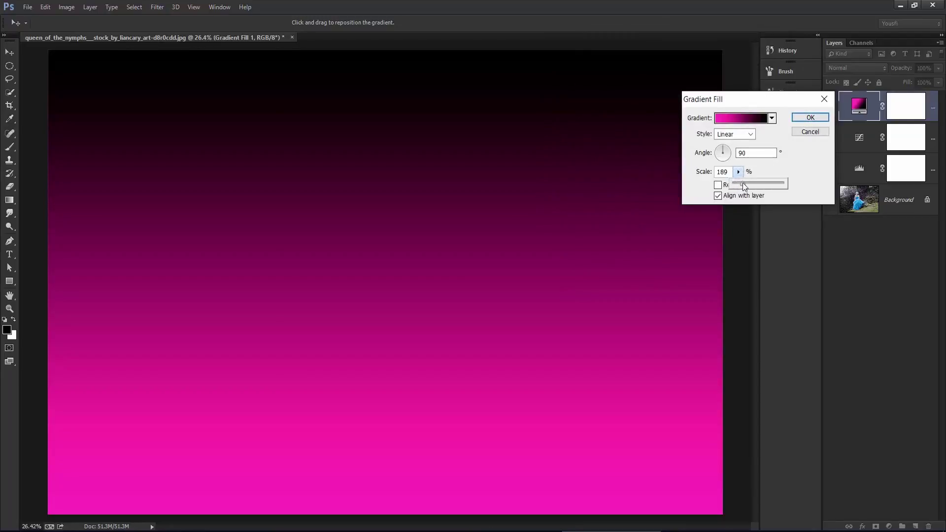
pyautogui.moveTo(742, 182); pyautogui.dragTo(739, 181)
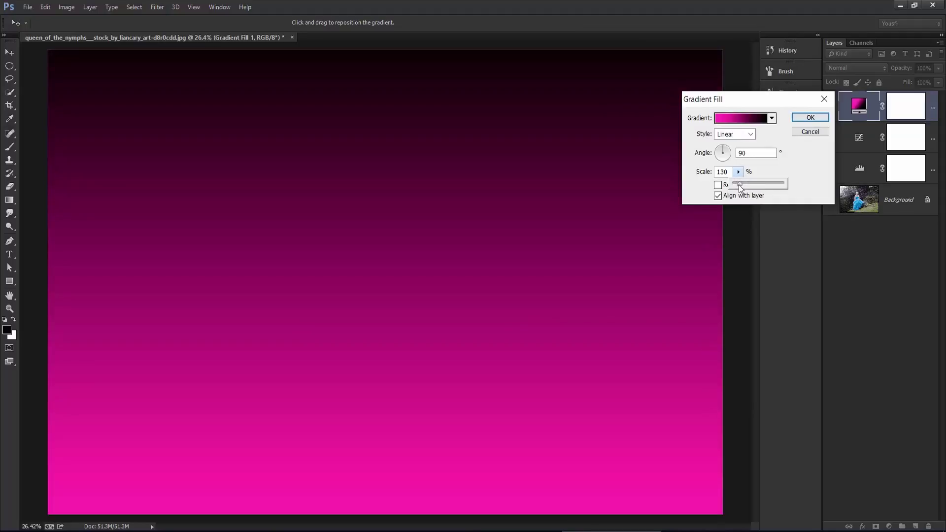
pyautogui.click(729, 171)
pyautogui.write('110')
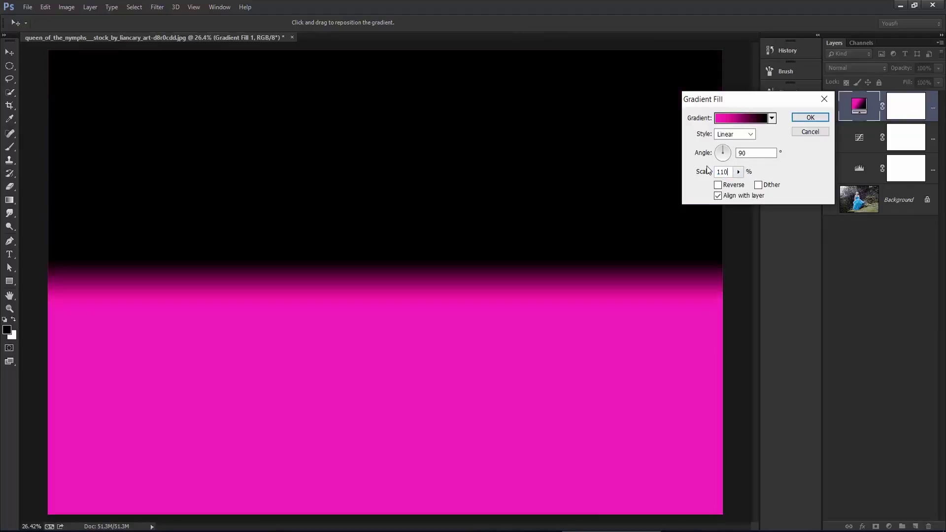
pyautogui.click(810, 117)
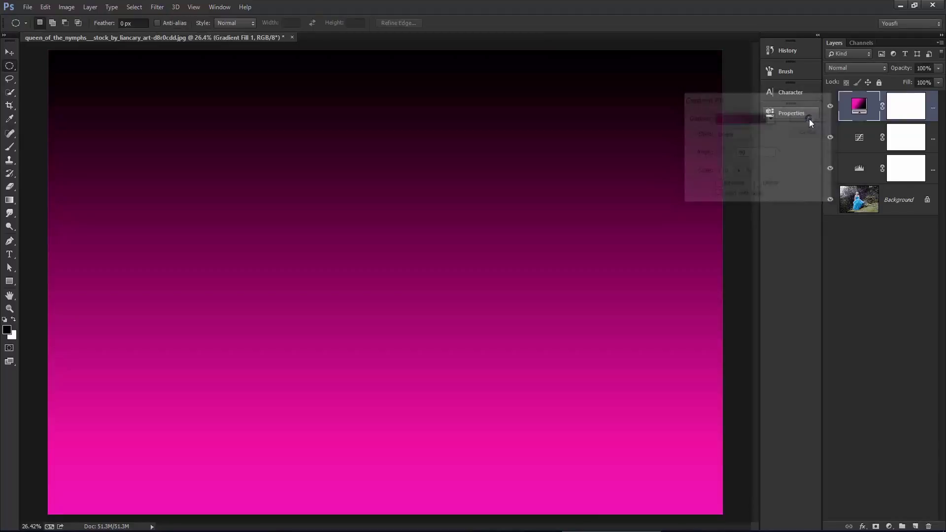
# - Blend the magenta gradient layer in Soft Light at 40% opacity and compare with it hidden
pyautogui.click(842, 68)
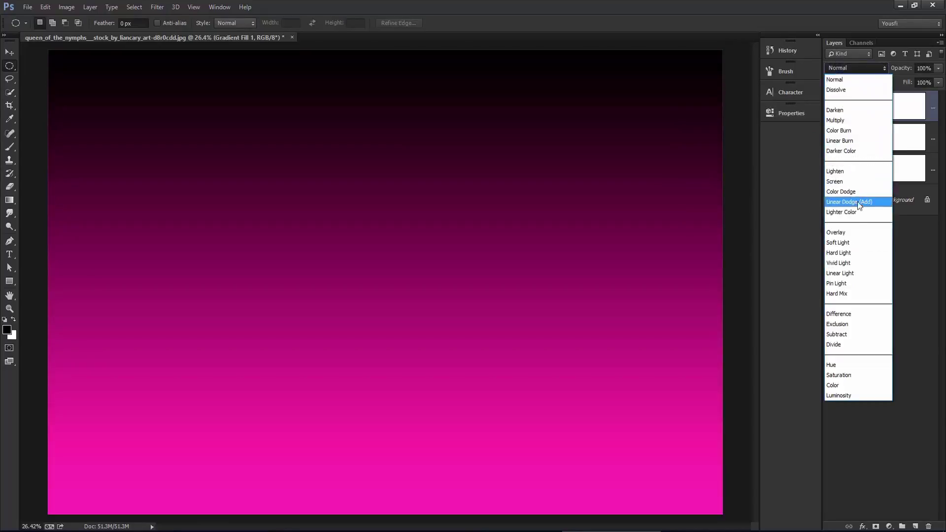
pyautogui.click(858, 243)
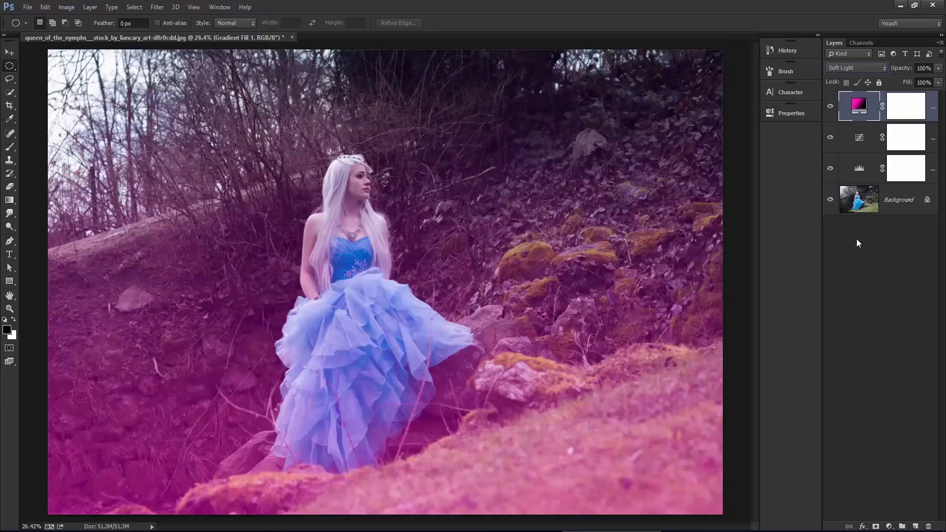
pyautogui.click(920, 69)
pyautogui.write('40')
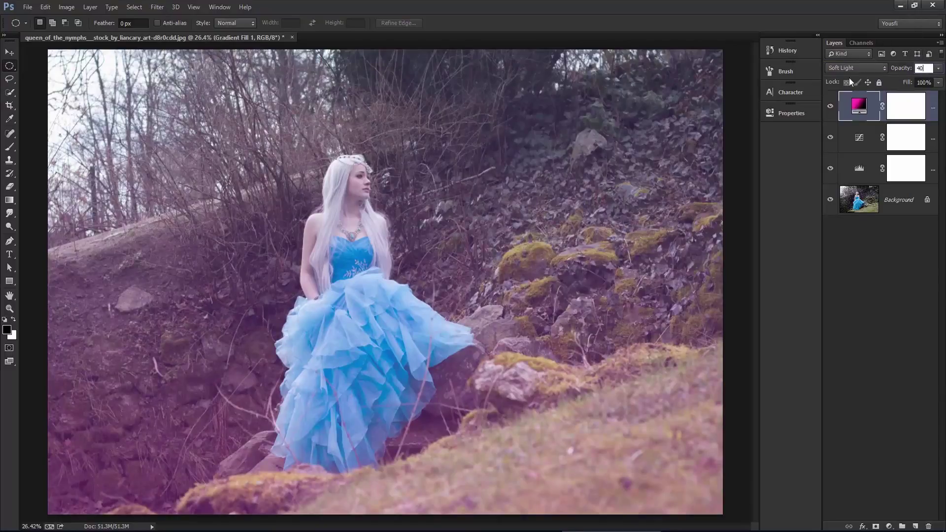
pyautogui.click(830, 107)
pyautogui.click(889, 527)
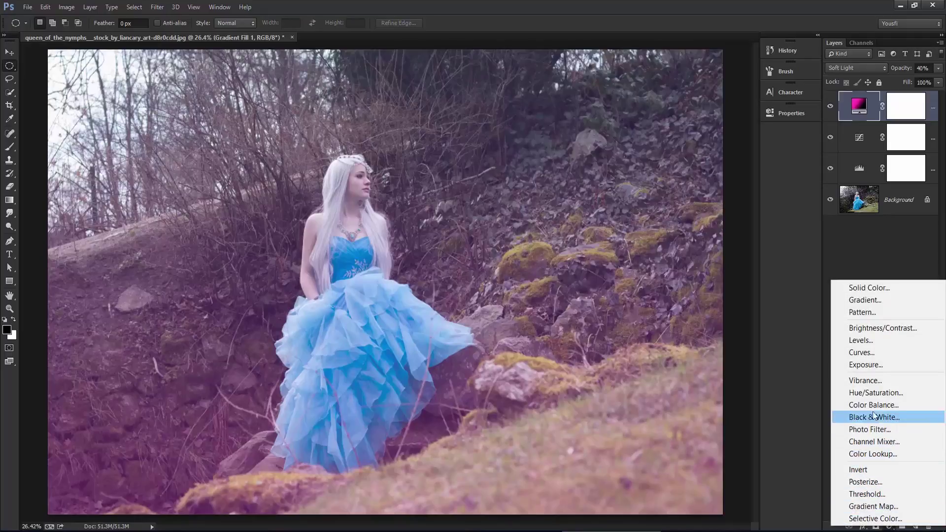
# - Add a Photo Filter layer using the Deep Yellow filter at 25% density
pyautogui.click(871, 429)
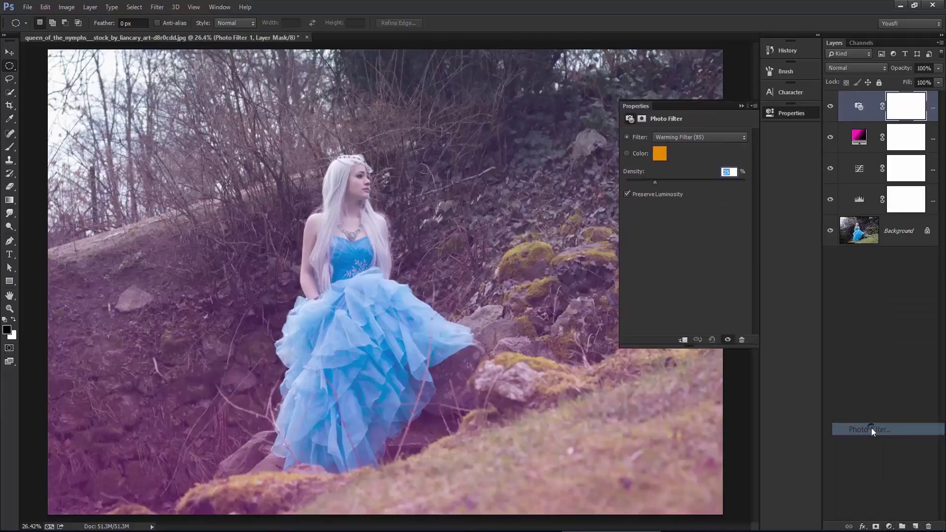
pyautogui.click(709, 137)
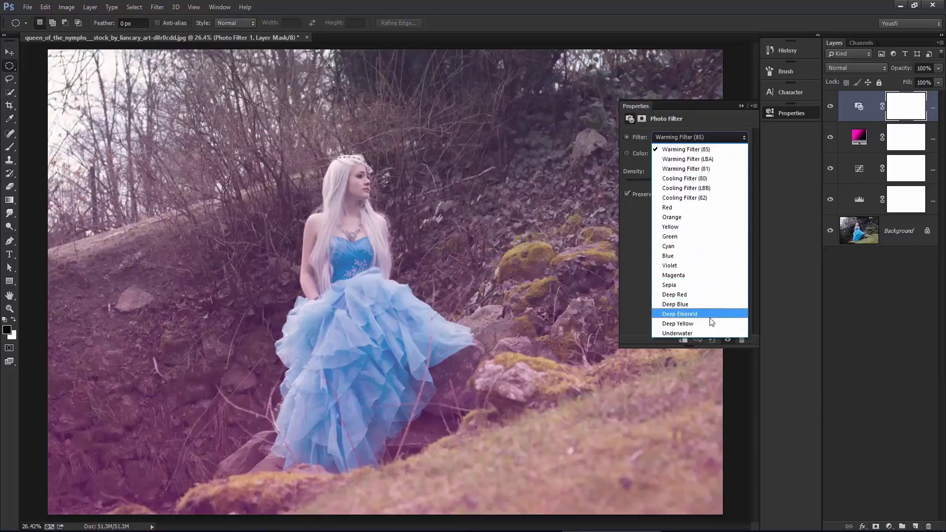
pyautogui.click(710, 323)
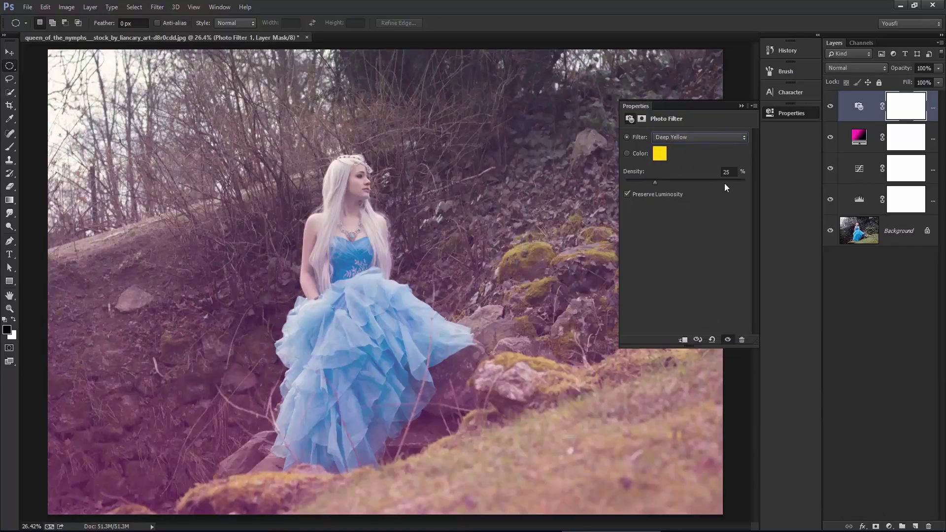
pyautogui.click(813, 113)
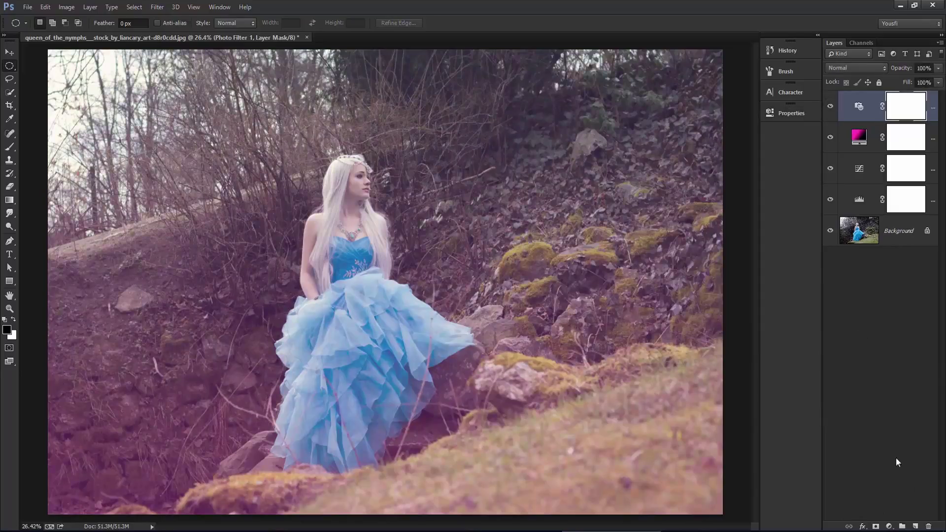
pyautogui.click(889, 527)
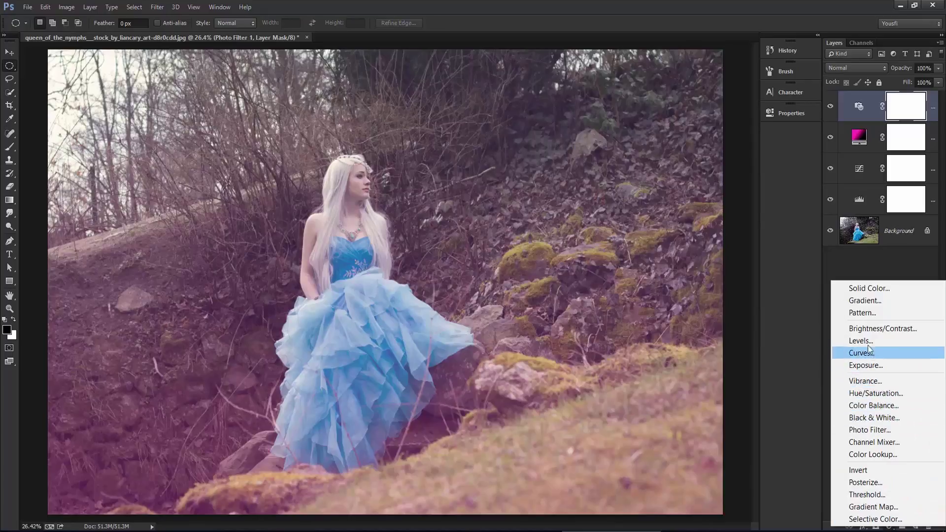
# - Add a 003574 dark blue Solid Color layer blended in Exclusion at 50% opacity
pyautogui.click(865, 289)
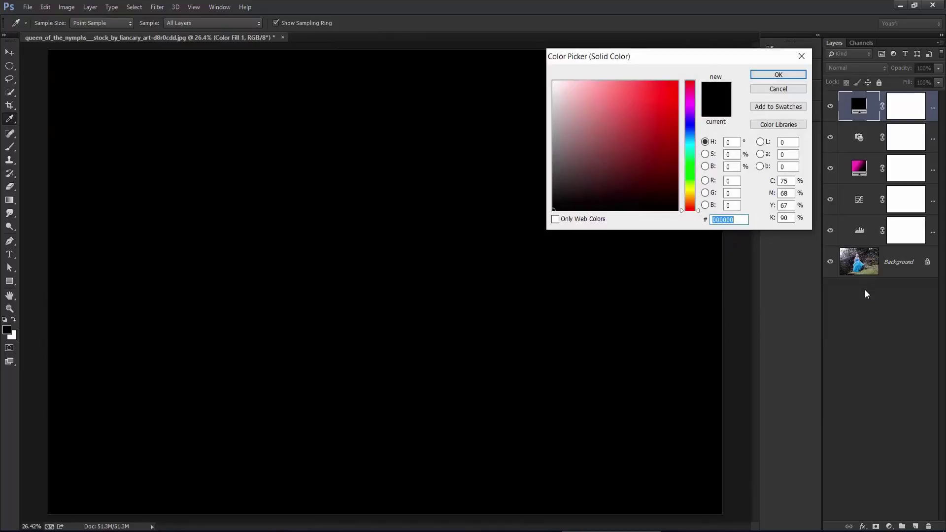
pyautogui.write('0035')
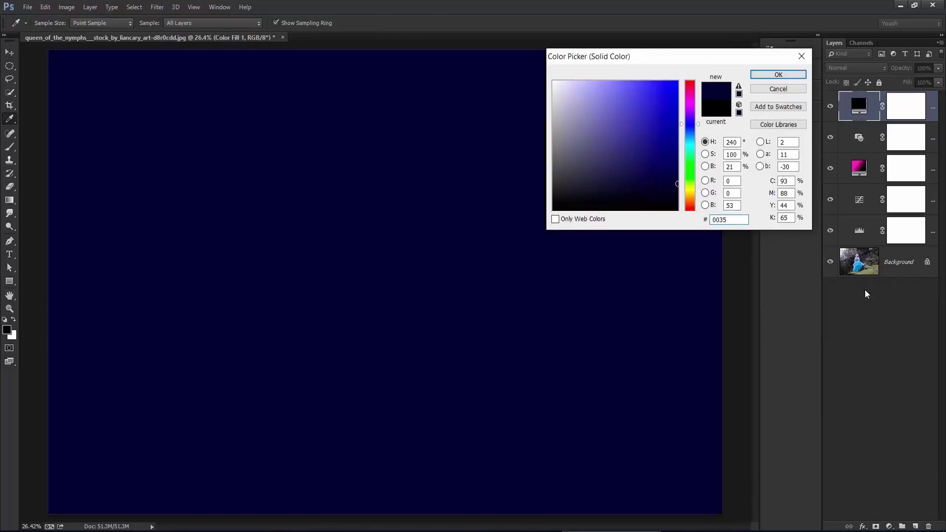
pyautogui.write('74')
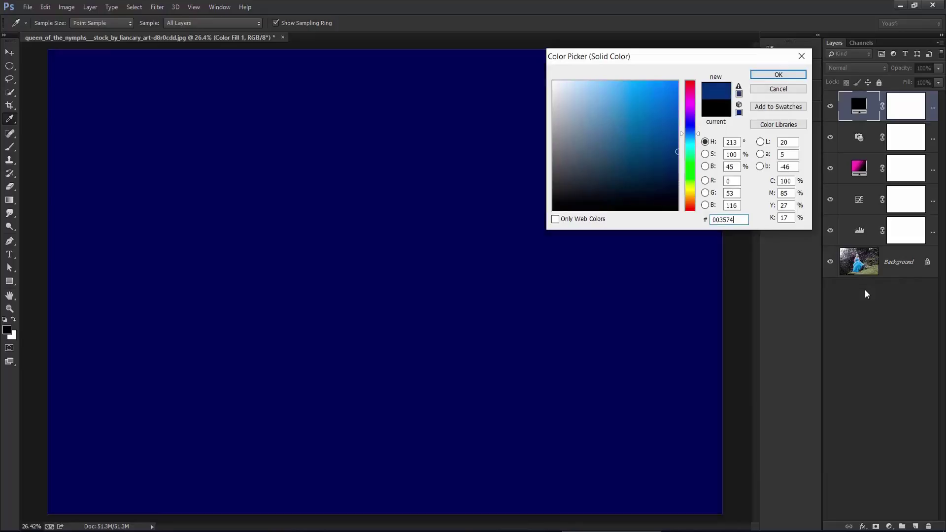
pyautogui.click(783, 75)
pyautogui.click(844, 69)
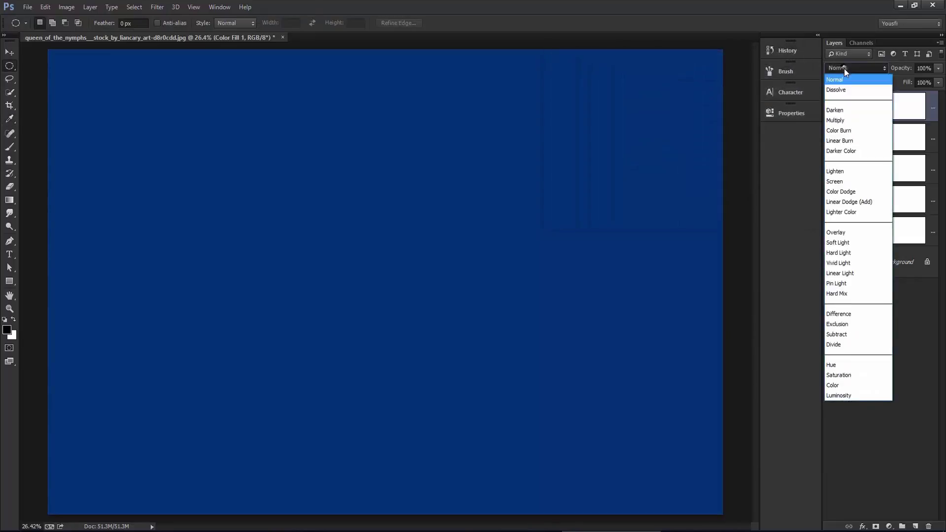
pyautogui.click(862, 325)
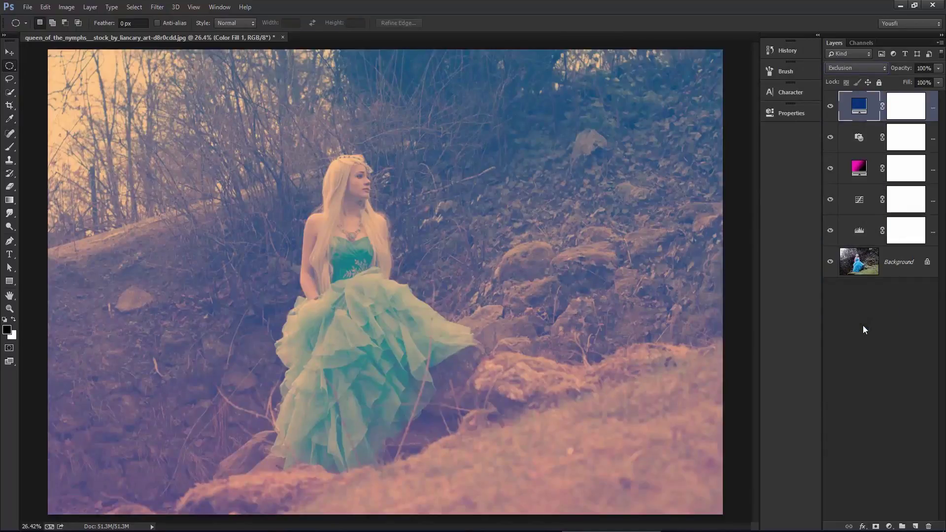
pyautogui.click(923, 68)
pyautogui.write('50')
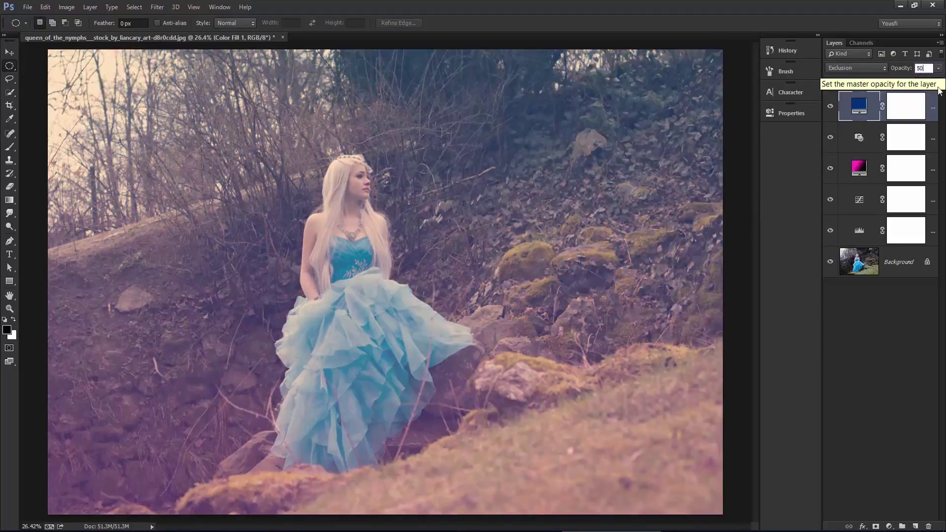
pyautogui.click(889, 526)
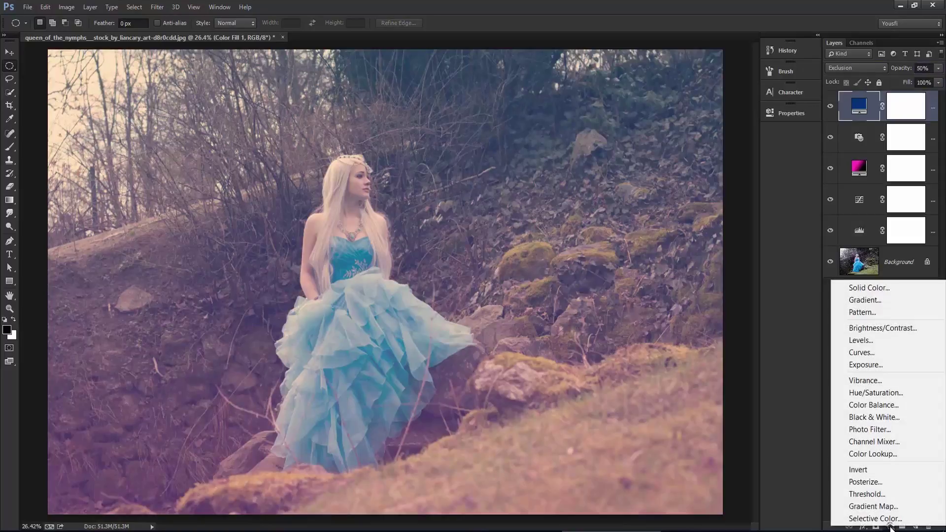
# - Add a Gradient Fill layer using the Violet, Orange preset at a 150° angle
pyautogui.click(871, 301)
pyautogui.click(746, 118)
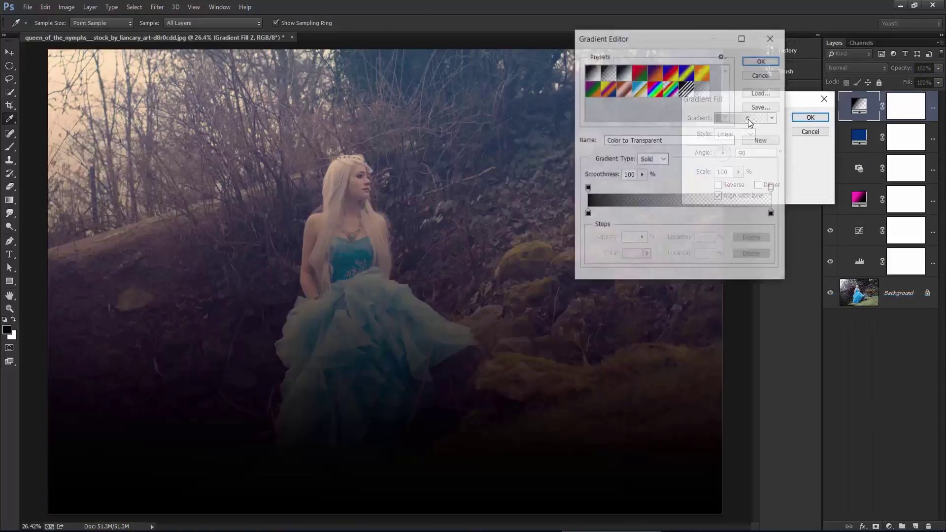
pyautogui.click(658, 73)
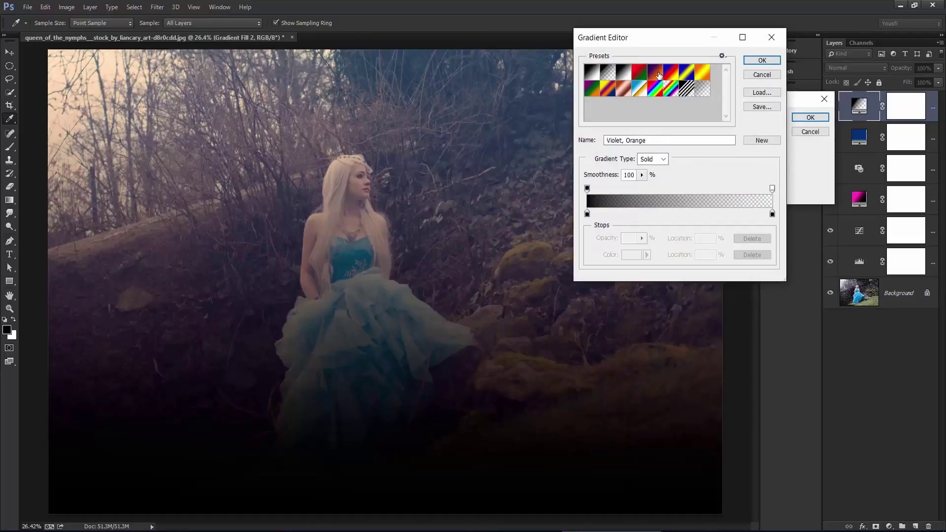
pyautogui.click(761, 60)
pyautogui.doubleClick(742, 153)
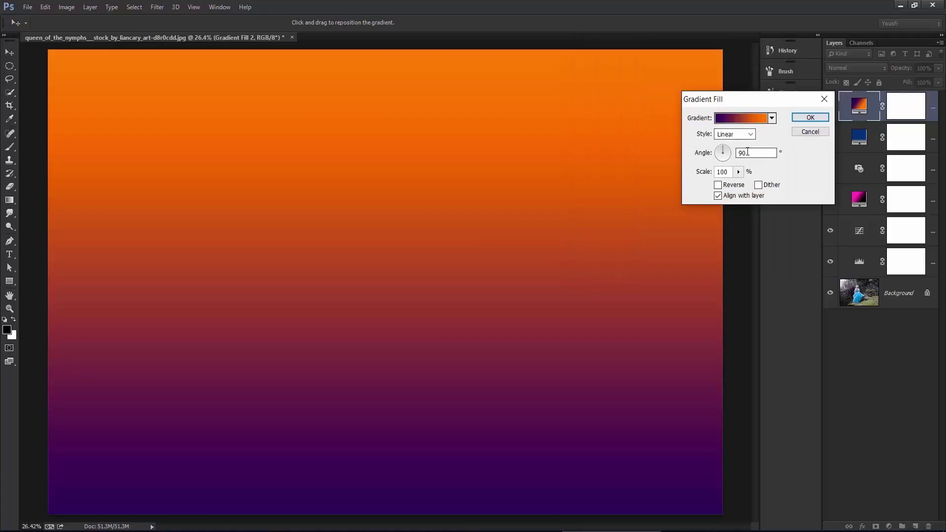
pyautogui.write('150')
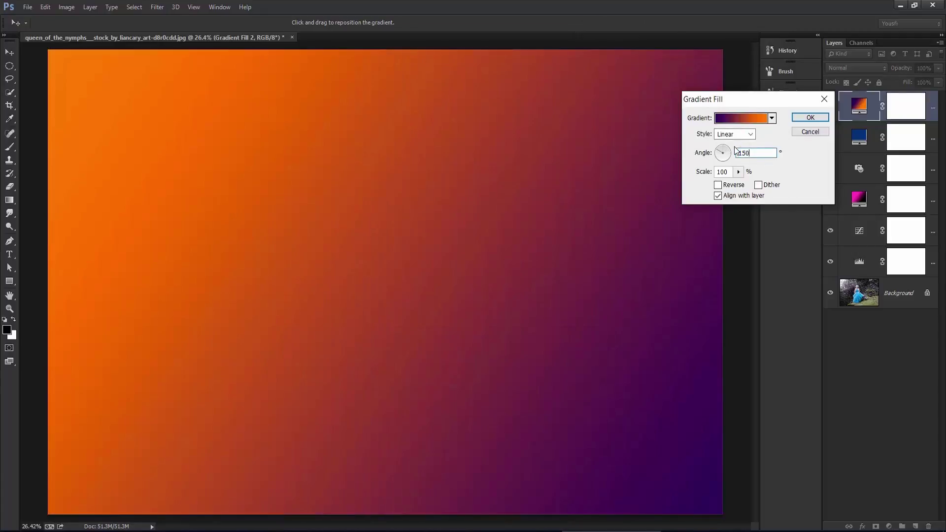
pyautogui.click(807, 118)
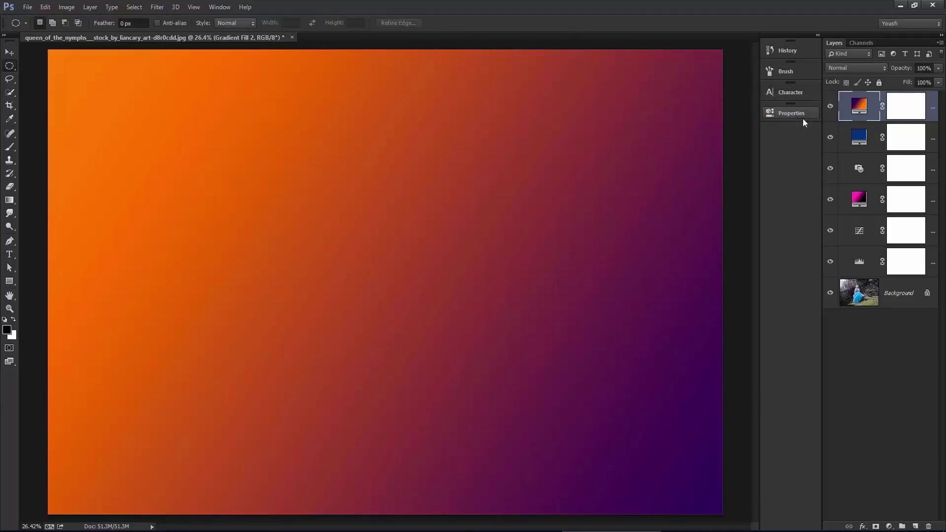
# - Blend the violet-orange gradient layer in Soft Light at 20% opacity
pyautogui.click(847, 68)
pyautogui.click(850, 243)
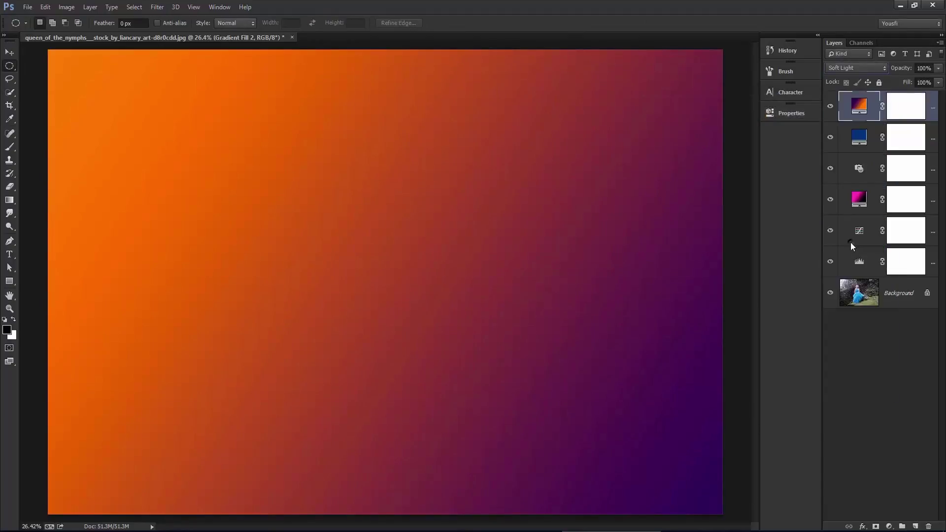
pyautogui.click(931, 69)
pyautogui.write('20')
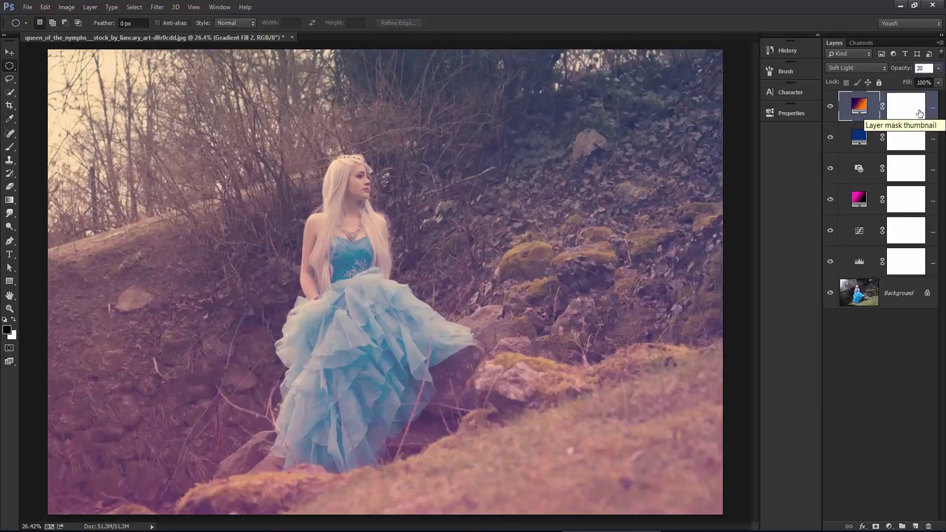
pyautogui.click(889, 526)
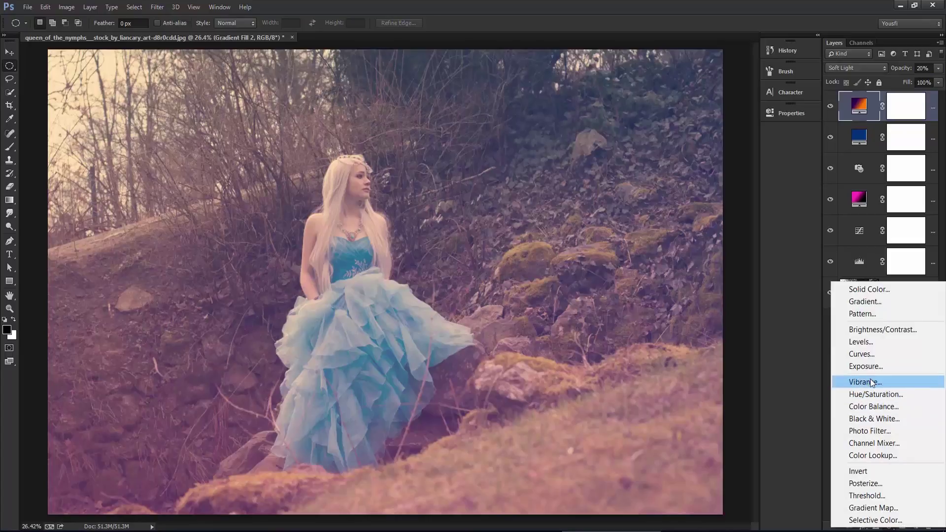
# - Add a Curves layer that deepens the black point and lifts the midtones to 130/140
pyautogui.click(867, 351)
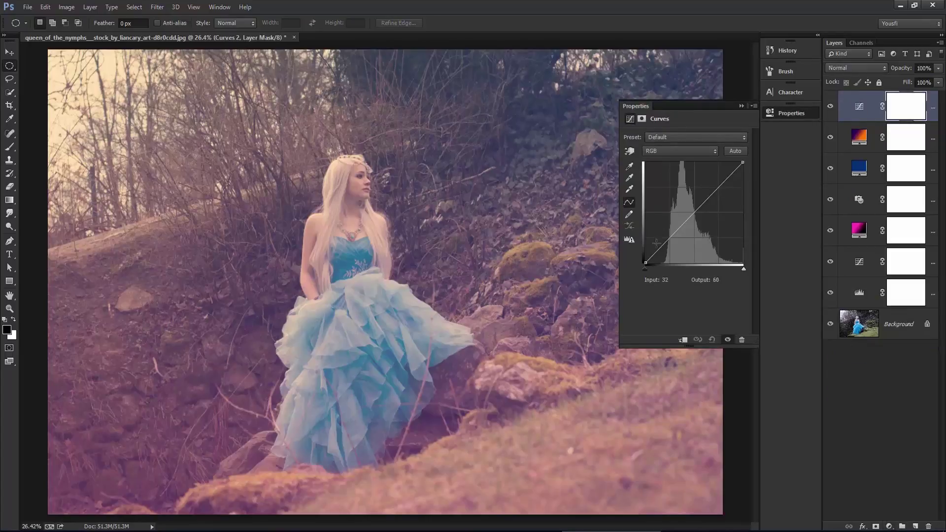
pyautogui.moveTo(647, 262); pyautogui.dragTo(655, 263)
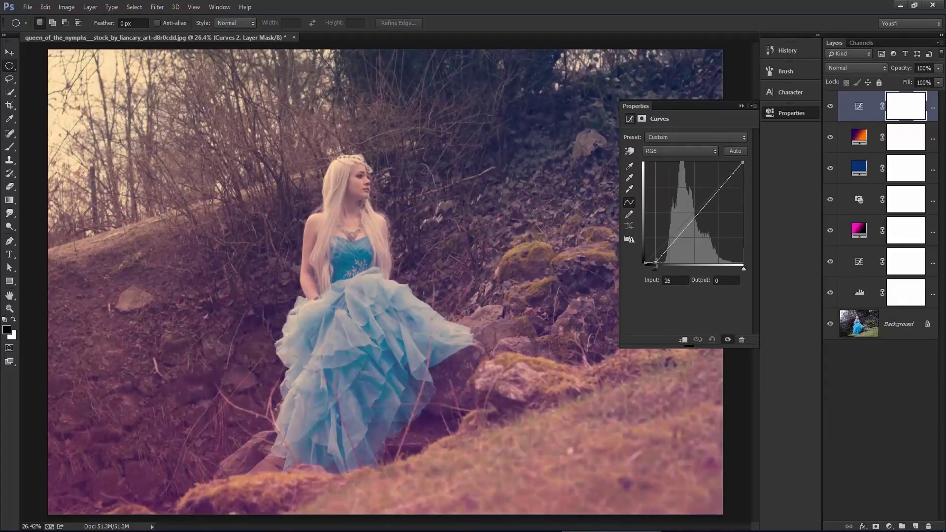
pyautogui.click(696, 210)
pyautogui.moveTo(697, 210); pyautogui.dragTo(695, 208)
pyautogui.moveTo(656, 262); pyautogui.dragTo(657, 262)
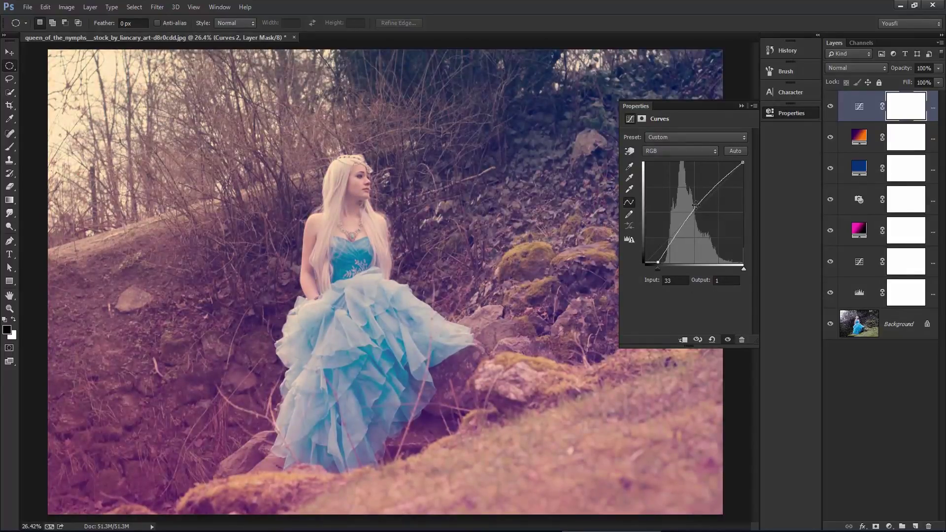
pyautogui.moveTo(695, 205); pyautogui.dragTo(694, 208)
pyautogui.click(830, 107)
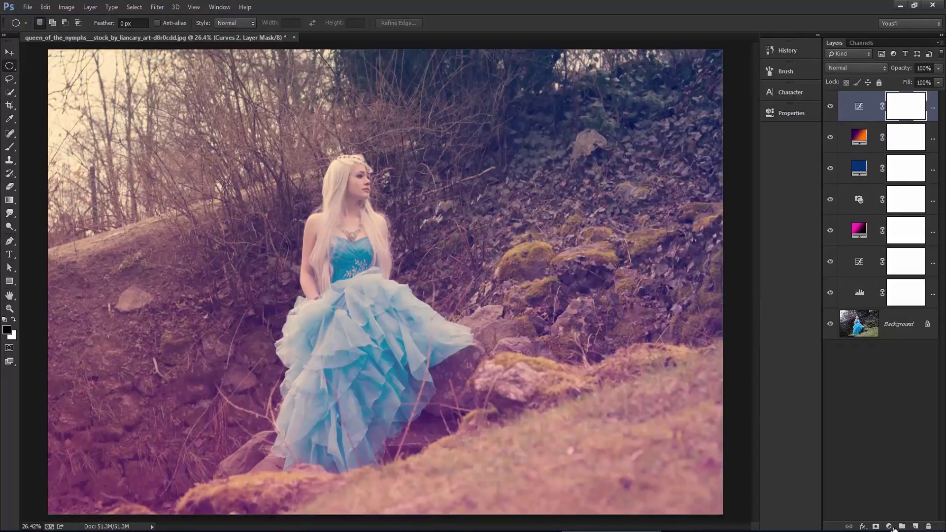
pyautogui.click(889, 526)
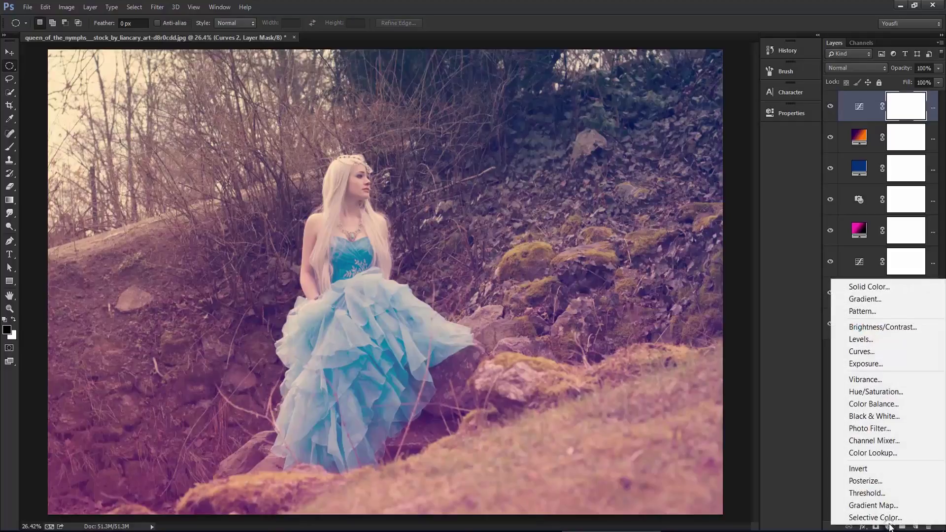
# - Add a Curves layer pulling the RGB midpoint down to 154/103, then start an oval selection around the woman
pyautogui.click(861, 351)
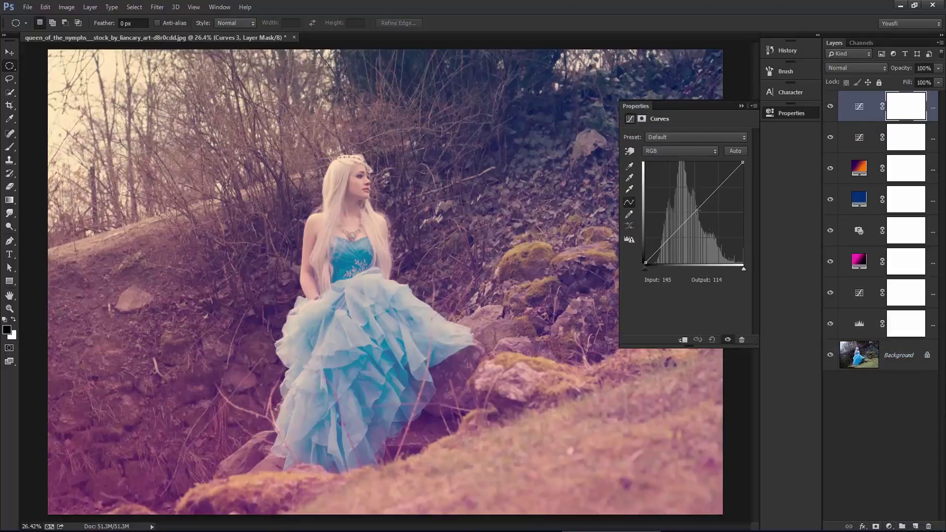
pyautogui.moveTo(700, 218); pyautogui.dragTo(704, 221)
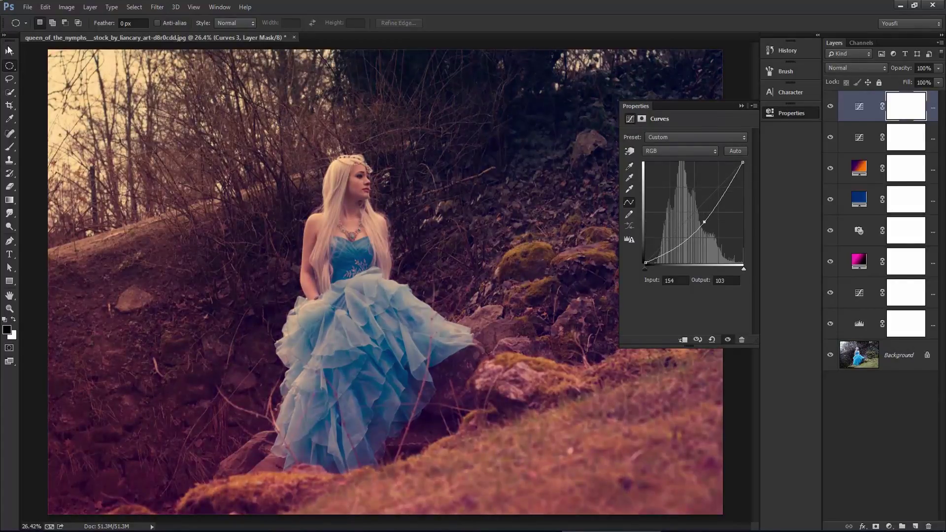
pyautogui.moveTo(420, 131); pyautogui.dragTo(265, 484)
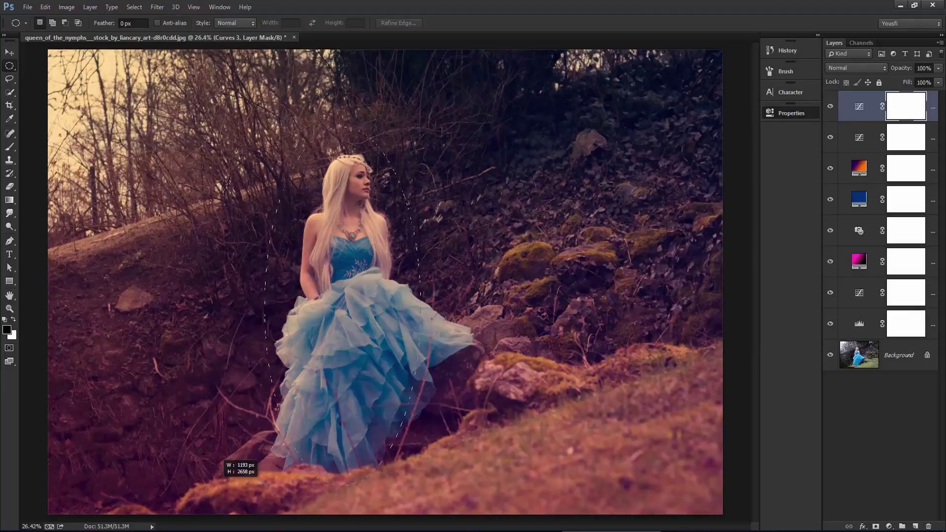
# - Fill an oval selection around the woman with black on the Curves 3 mask
pyautogui.moveTo(265, 484); pyautogui.dragTo(265, 486)
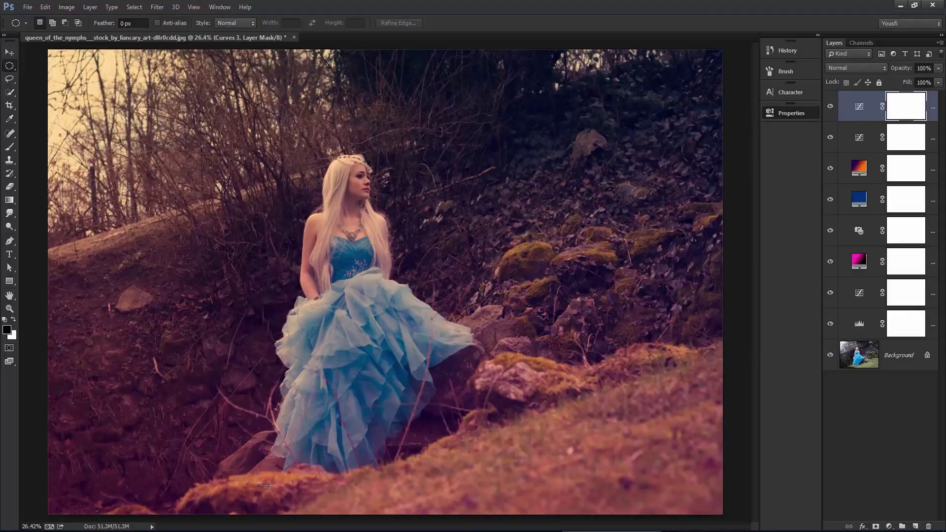
pyautogui.click(45, 7)
pyautogui.click(80, 192)
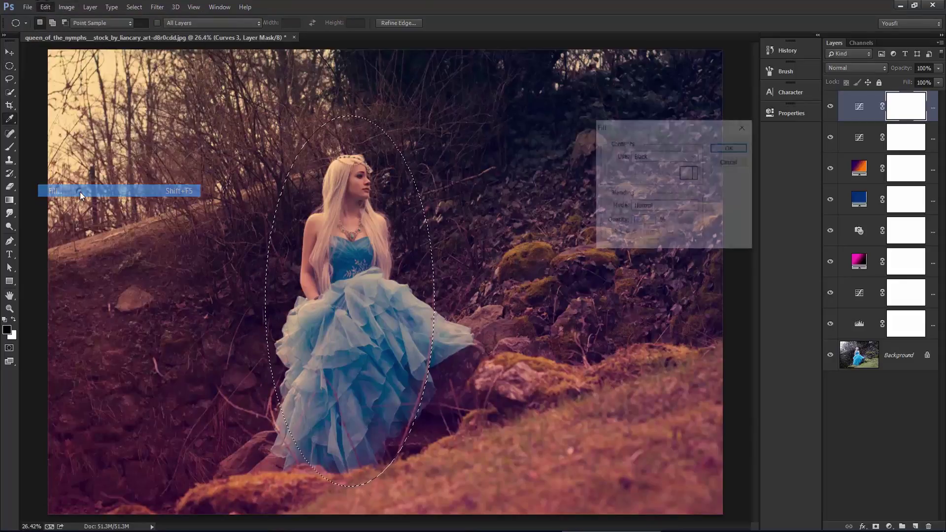
pyautogui.click(670, 156)
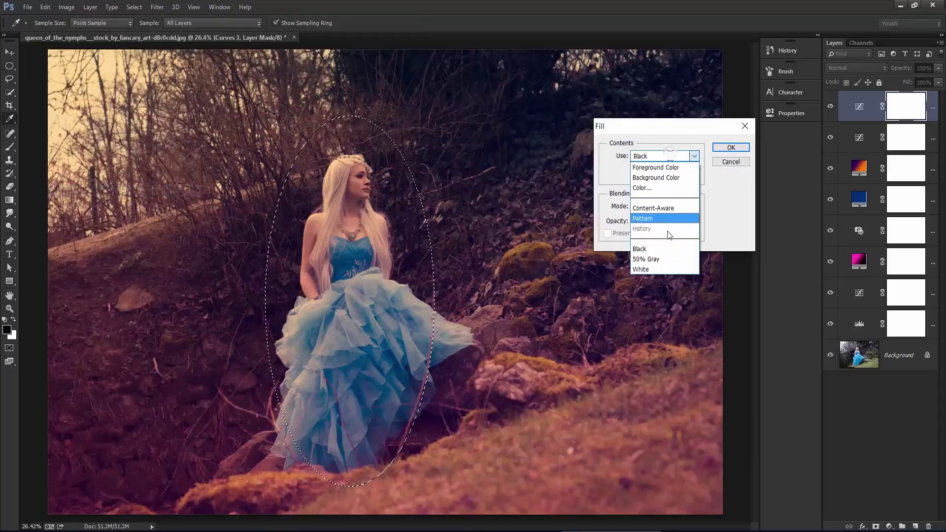
pyautogui.click(660, 249)
pyautogui.click(740, 147)
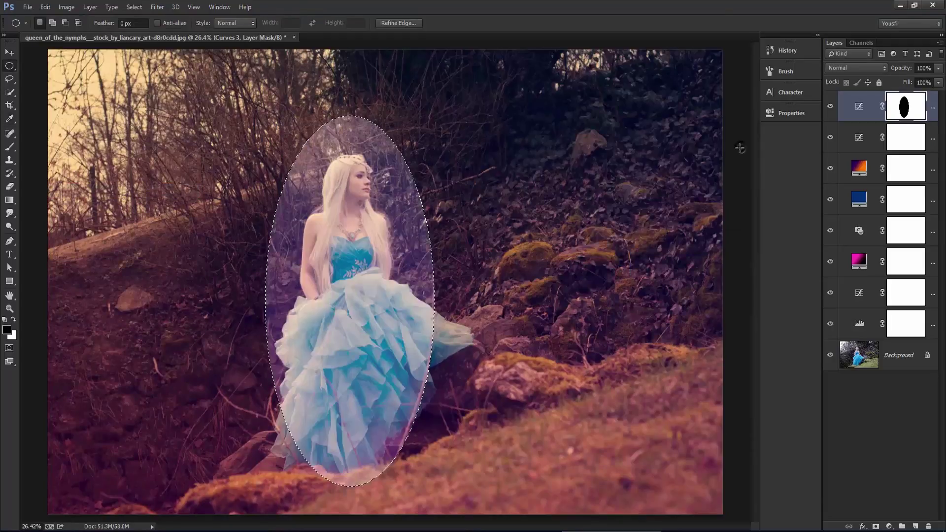
# - Deselect the oval so no selection remains
pyautogui.click(136, 7)
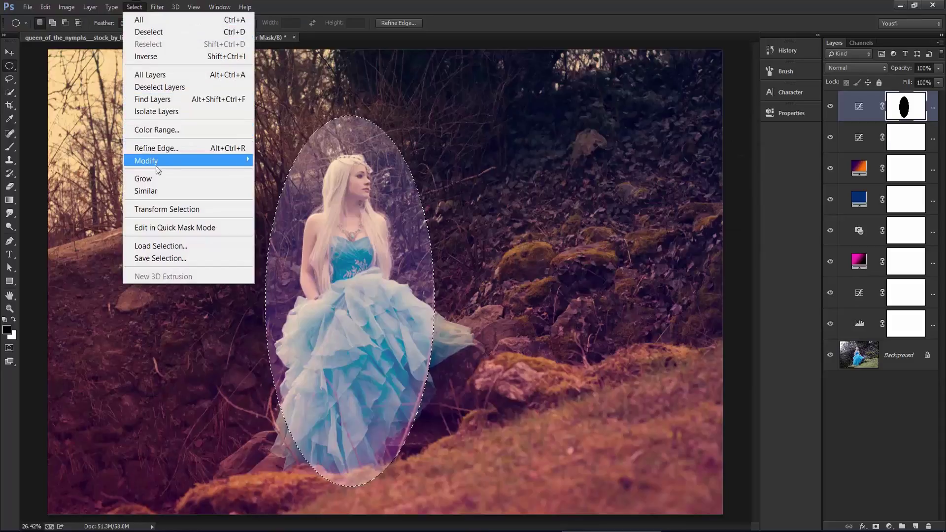
pyautogui.click(158, 32)
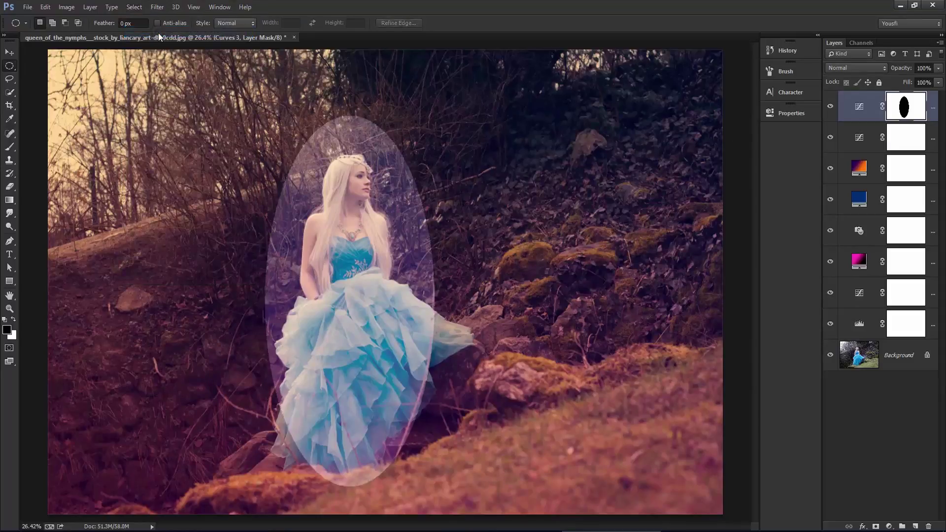
pyautogui.click(157, 7)
pyautogui.moveTo(166, 148)
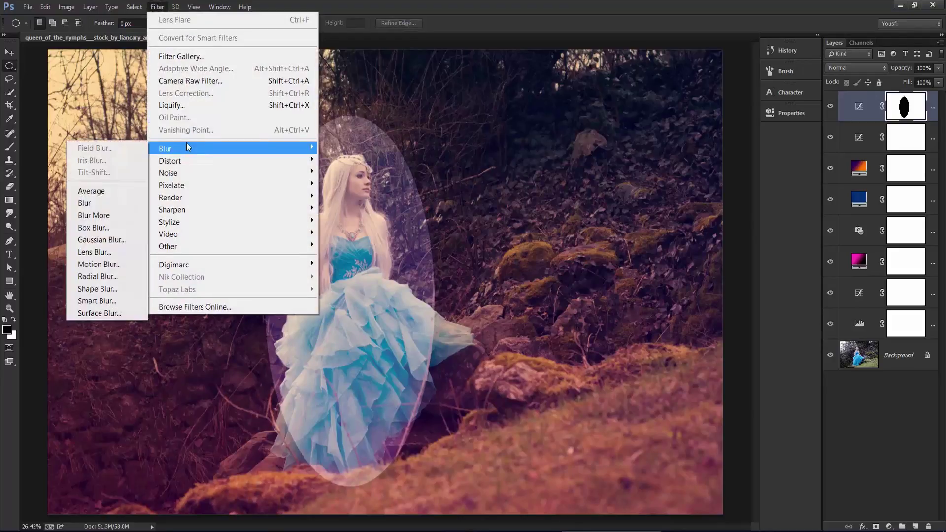
# - Soften the mask oval with a Gaussian Blur of about 361.8 px, then lower the layer's opacity
pyautogui.click(117, 239)
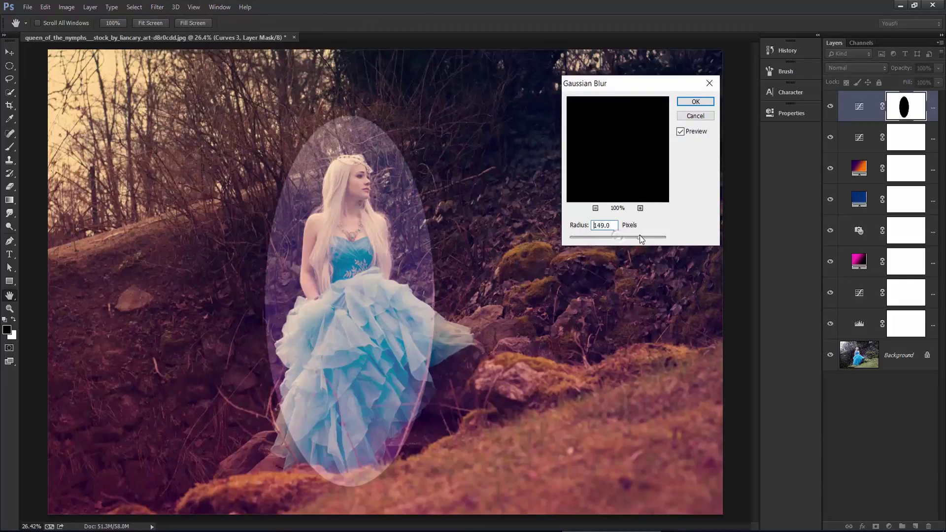
pyautogui.moveTo(639, 236); pyautogui.dragTo(649, 237)
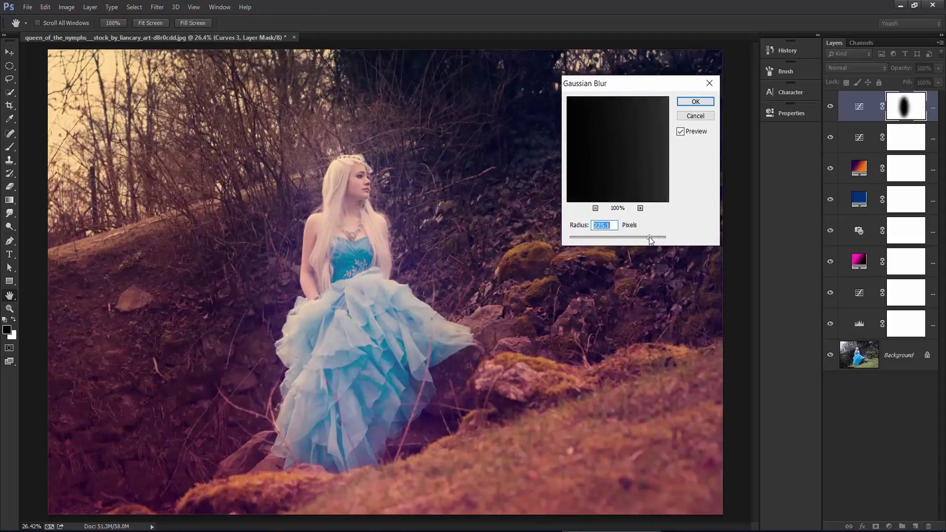
pyautogui.moveTo(649, 236); pyautogui.dragTo(652, 236)
pyautogui.click(687, 101)
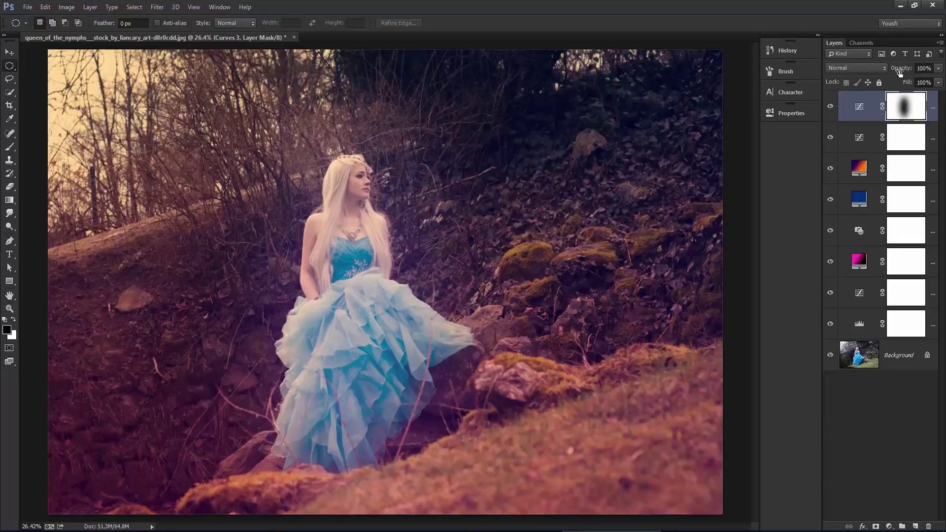
pyautogui.moveTo(898, 72); pyautogui.dragTo(876, 71)
# - Toggle the Curves 3 vignette on and off, then show only the original Background photo for comparison
pyautogui.click(831, 107)
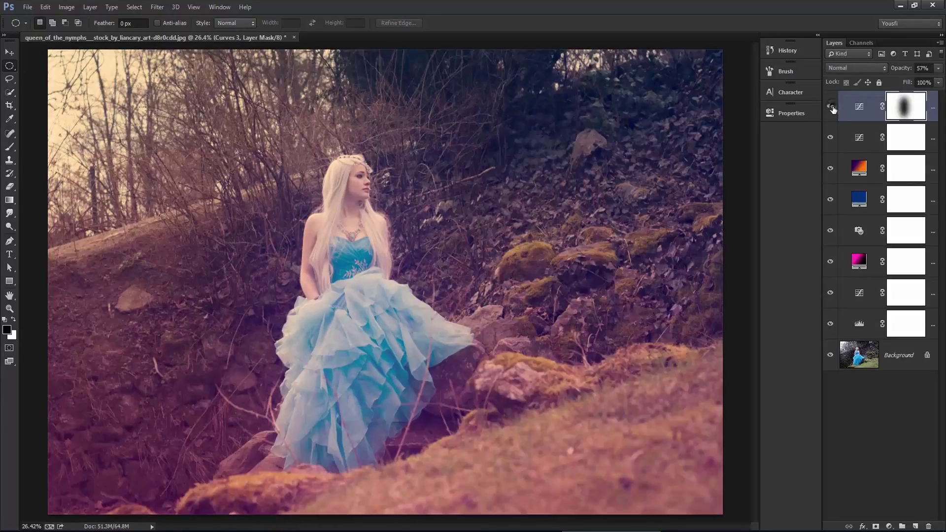
pyautogui.click(831, 108)
pyautogui.keyDown('alt'); pyautogui.click(830, 355); pyautogui.keyUp('alt')
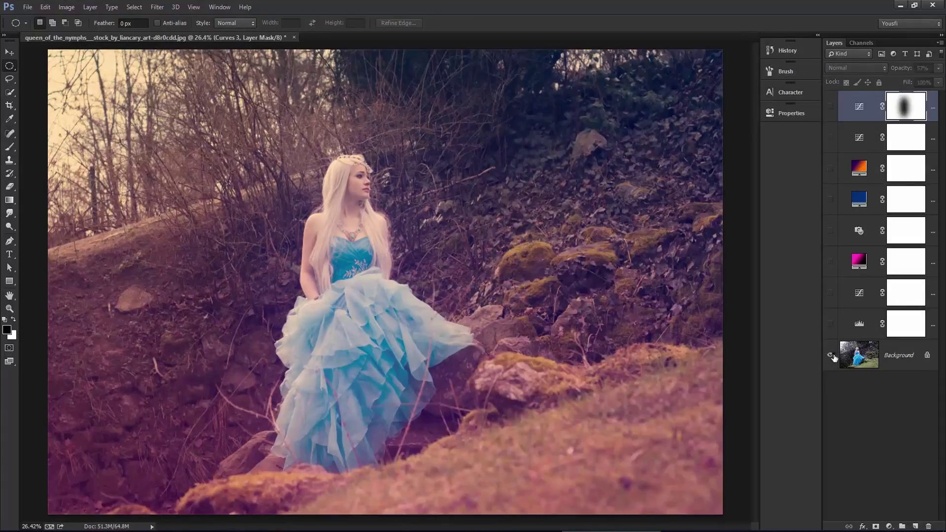
pyautogui.keyDown('alt'); pyautogui.click(832, 356); pyautogui.keyUp('alt')
pyautogui.keyDown('alt'); pyautogui.click(831, 355); pyautogui.keyUp('alt')
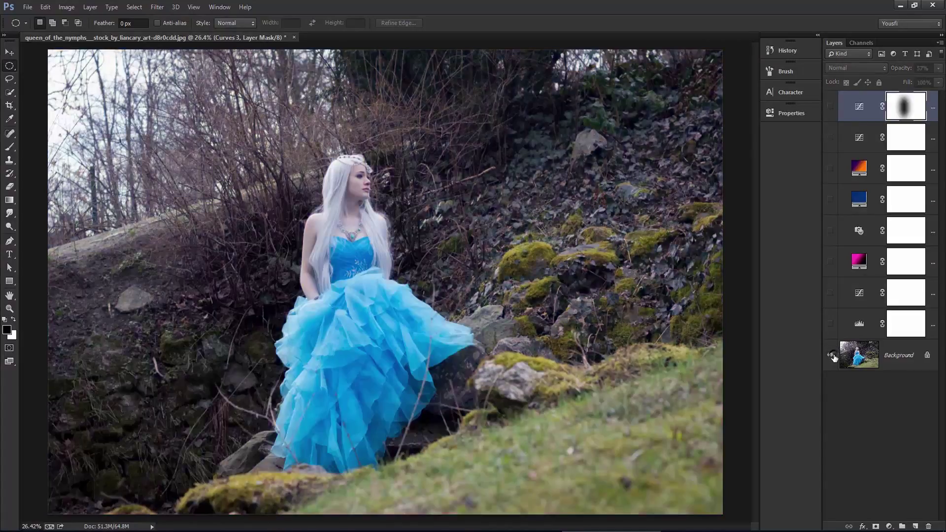
pyautogui.keyDown('alt'); pyautogui.click(831, 354); pyautogui.keyUp('alt')
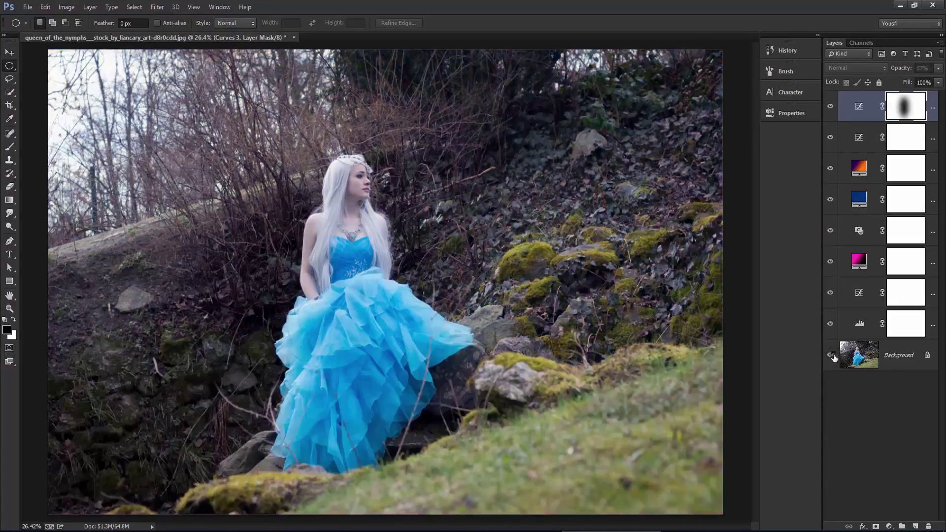